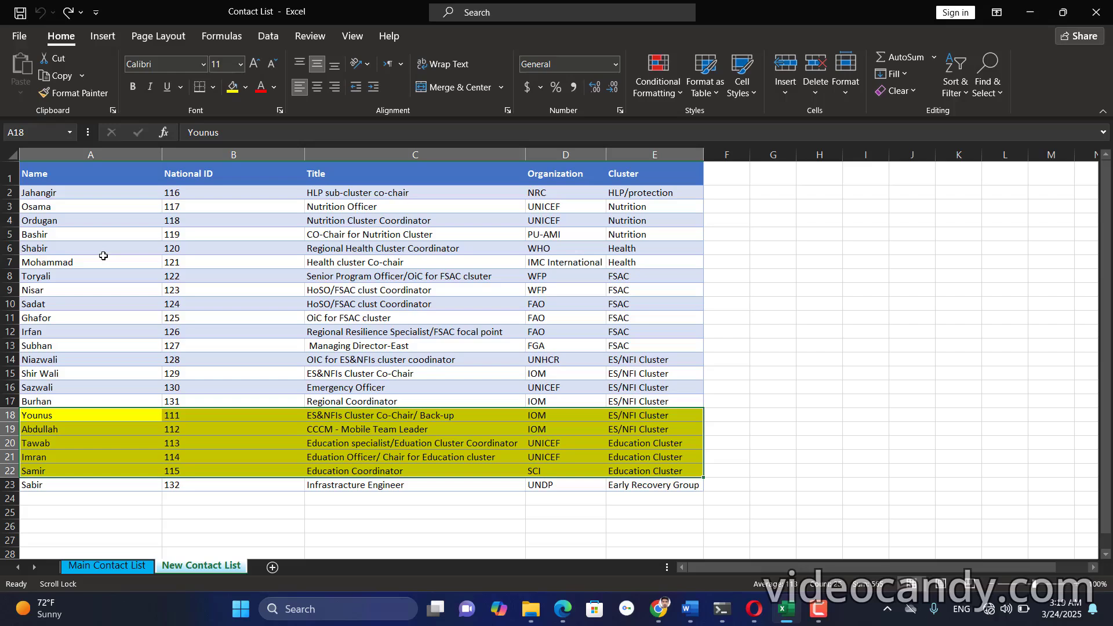
- Compare the highlighted rows on the Main Contact List and New Contact List sheets
{"action": "left_click", "coordinate": [114, 322]}
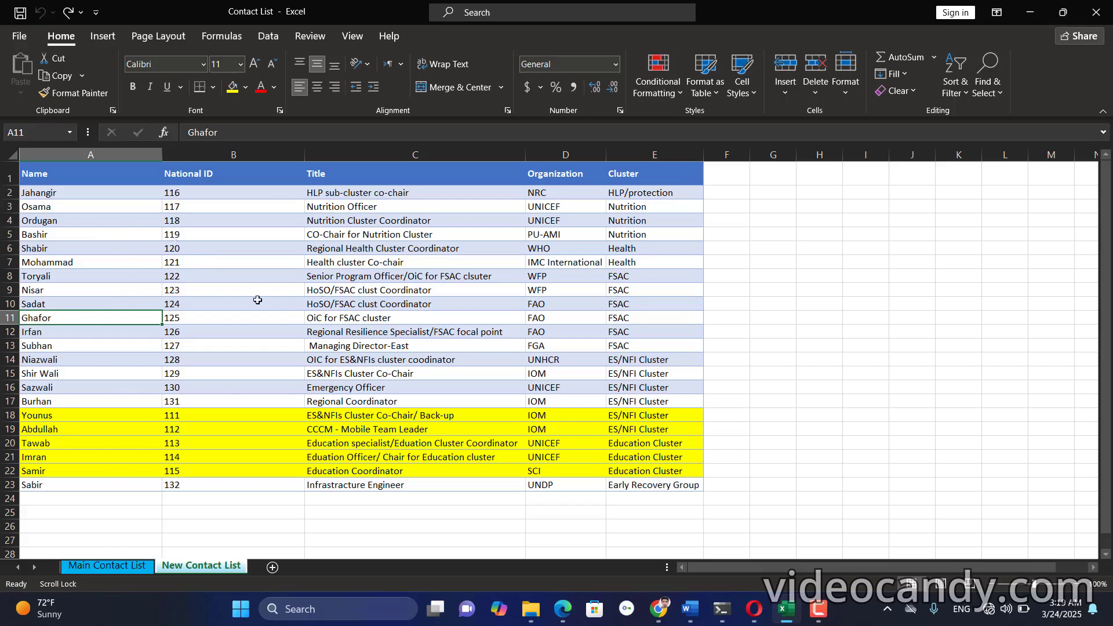
{"action": "left_click", "coordinate": [109, 566]}
{"action": "left_click", "coordinate": [194, 566]}
{"action": "left_click", "coordinate": [110, 569]}
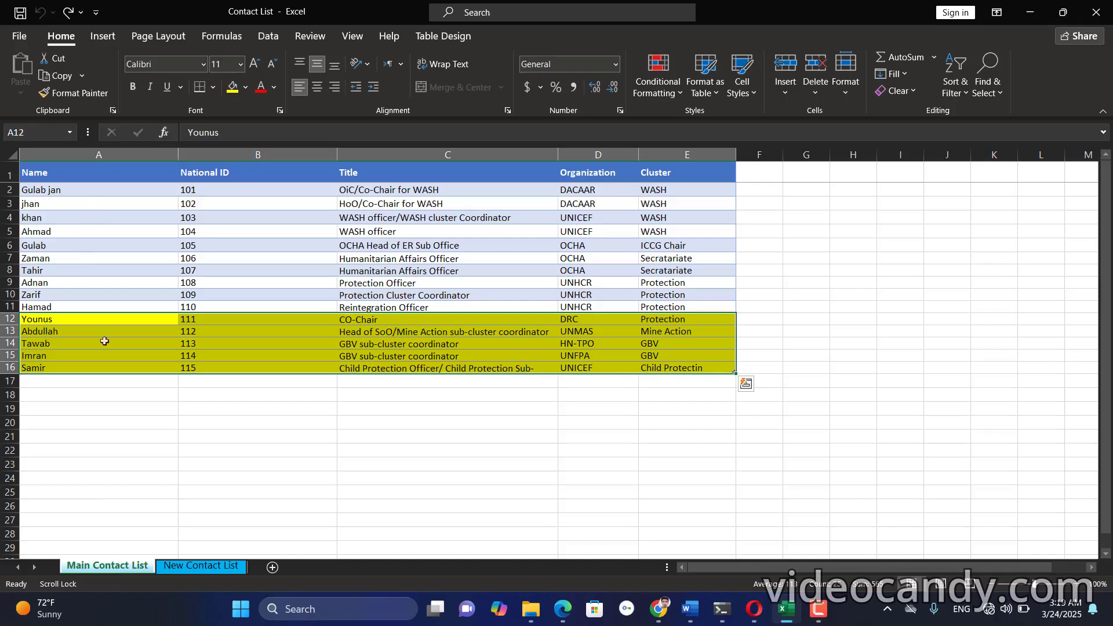
{"action": "left_click", "coordinate": [202, 567]}
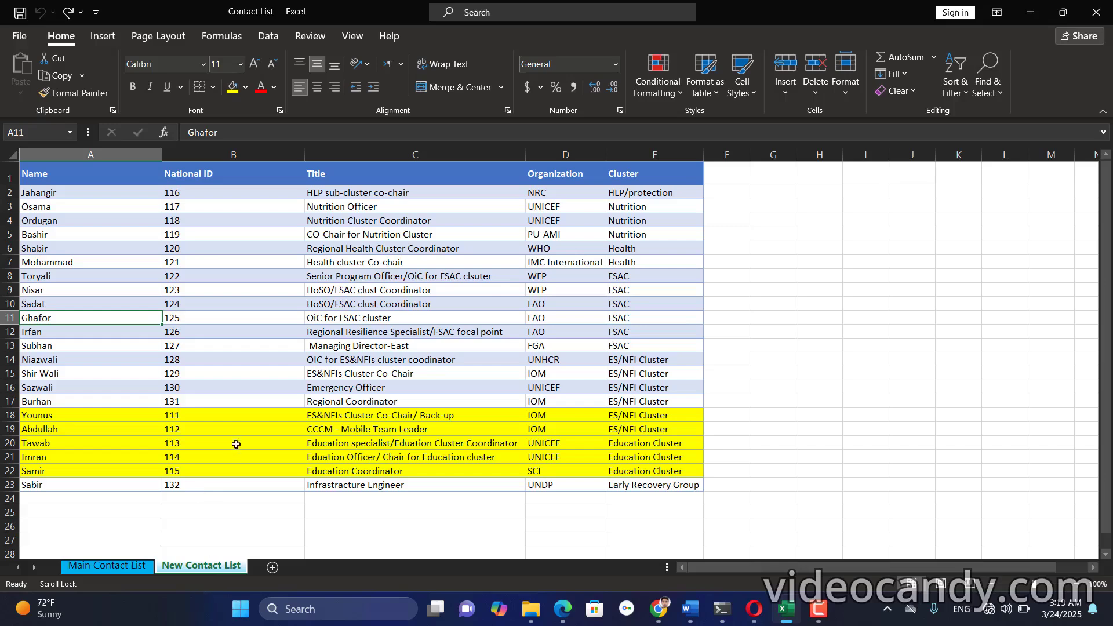
{"action": "left_click", "coordinate": [115, 567]}
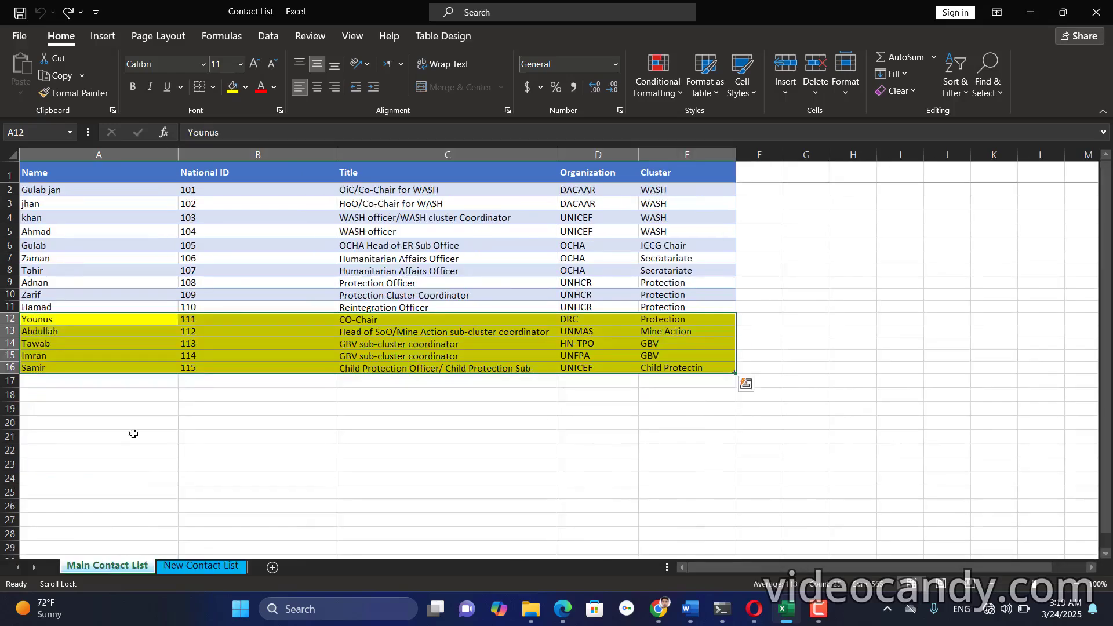
{"action": "left_click", "coordinate": [97, 385]}
{"action": "type", "text": "kdkkd"}
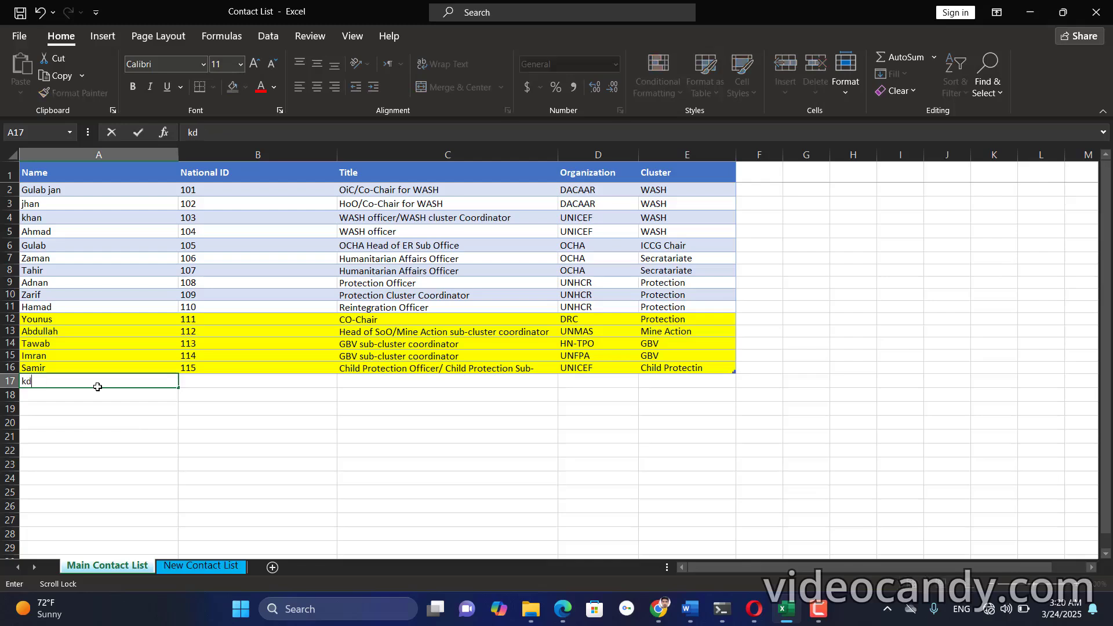
{"action": "key", "text": "BackSpace"}
{"action": "key", "text": "BackSpace"}
{"action": "key", "text": "BackSpace"}
{"action": "key", "text": "BackSpace"}
{"action": "key", "text": "BackSpace"}
- Check the last row of the New Contact List sheet against the end of the Main Contact List table
{"action": "left_click", "coordinate": [199, 567]}
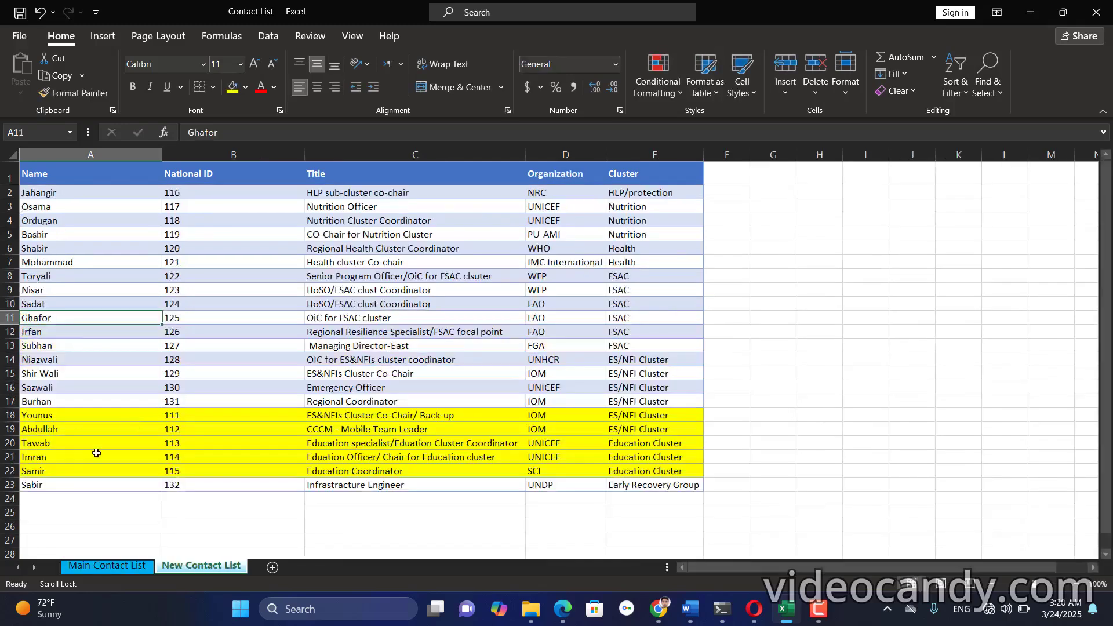
{"action": "left_click", "coordinate": [60, 486]}
{"action": "left_click", "coordinate": [104, 566]}
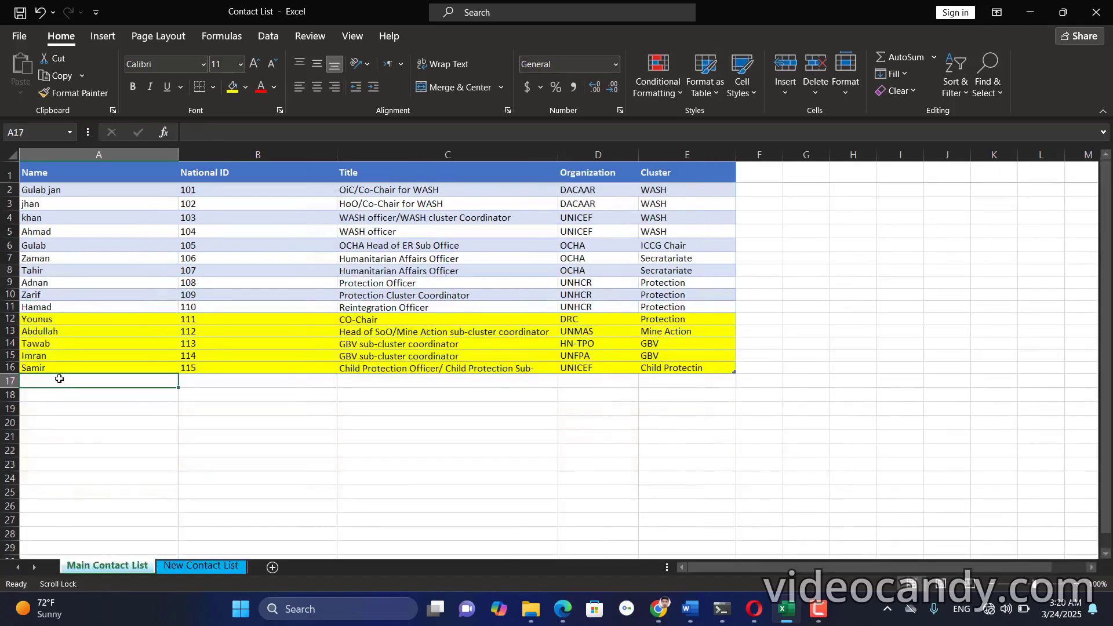
{"action": "left_click", "coordinate": [203, 566]}
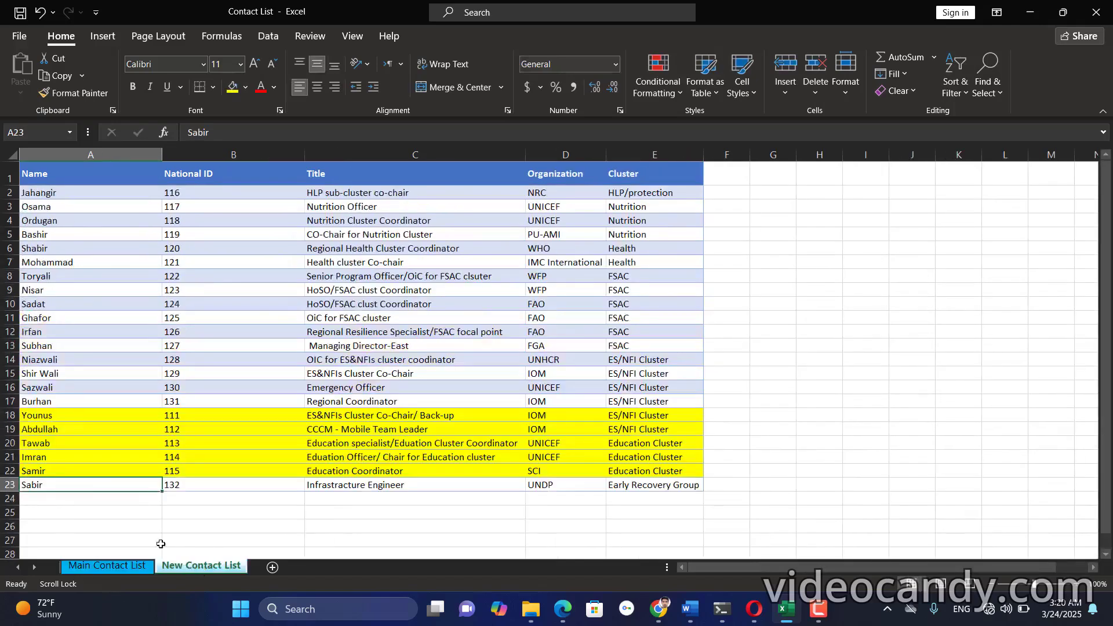
{"action": "left_click", "coordinate": [116, 566]}
{"action": "type", "text": "Sa"}
{"action": "key", "text": "BackSpace"}
{"action": "key", "text": "BackSpace"}
{"action": "key", "text": "BackSpace"}
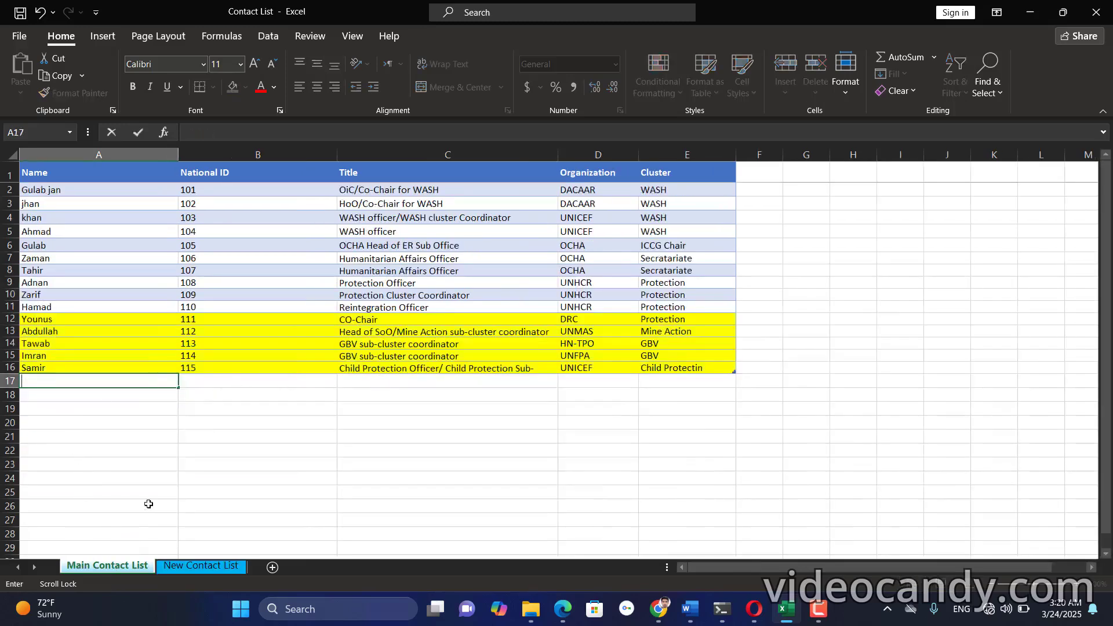
- Compare the names, titles and organizations of the yellow rows between the New Contact List and Main Contact List sheets
{"action": "left_click", "coordinate": [186, 566]}
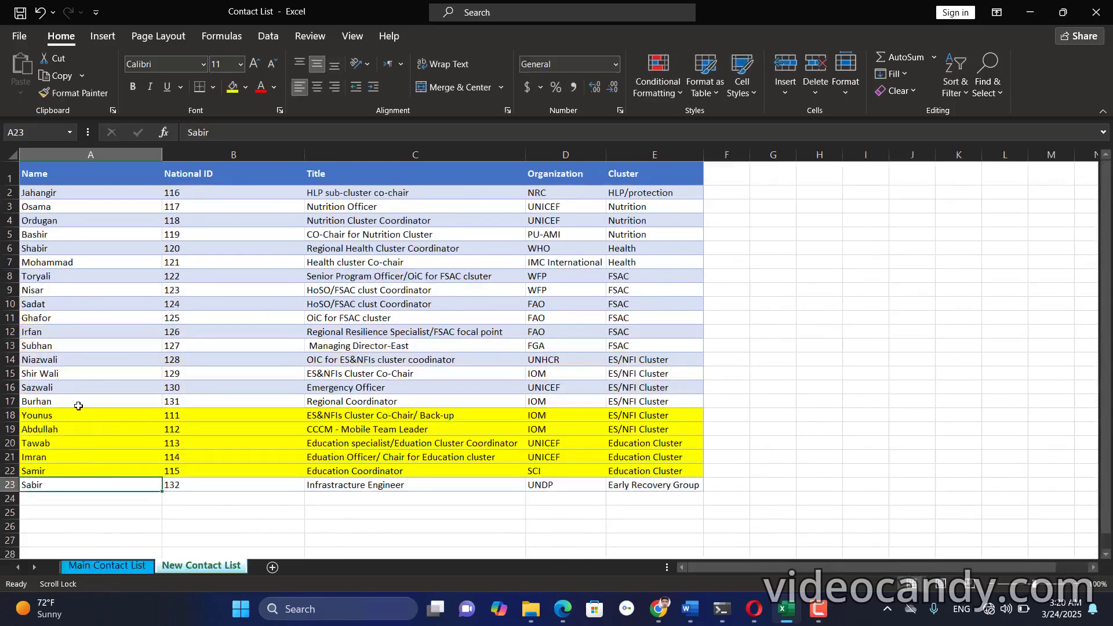
{"action": "left_click", "coordinate": [118, 569]}
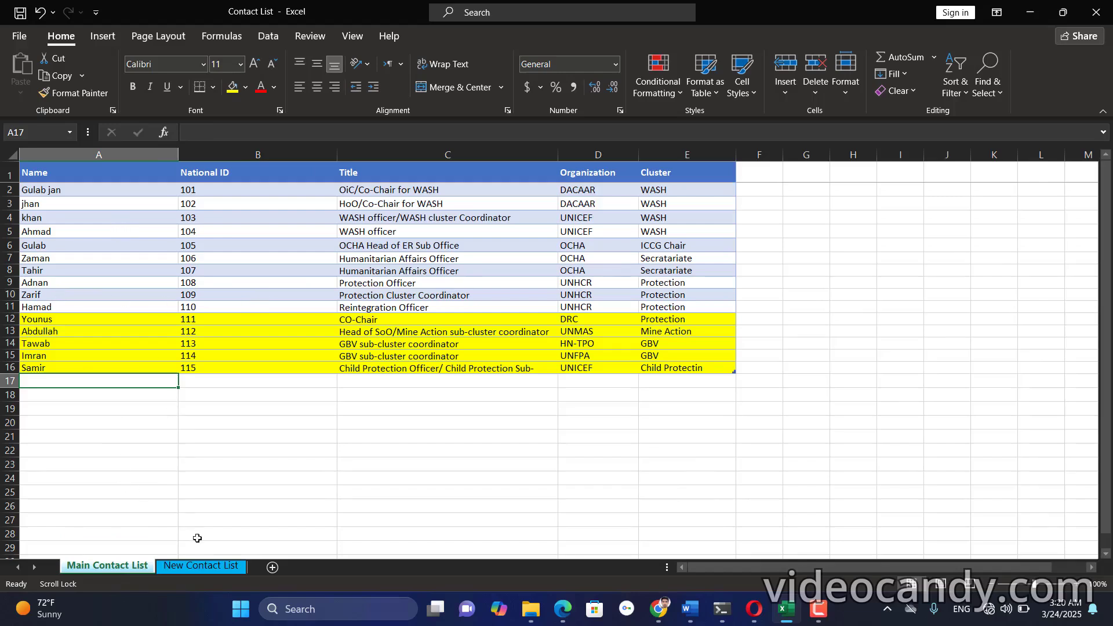
{"action": "left_click", "coordinate": [191, 570]}
{"action": "left_click", "coordinate": [78, 416]}
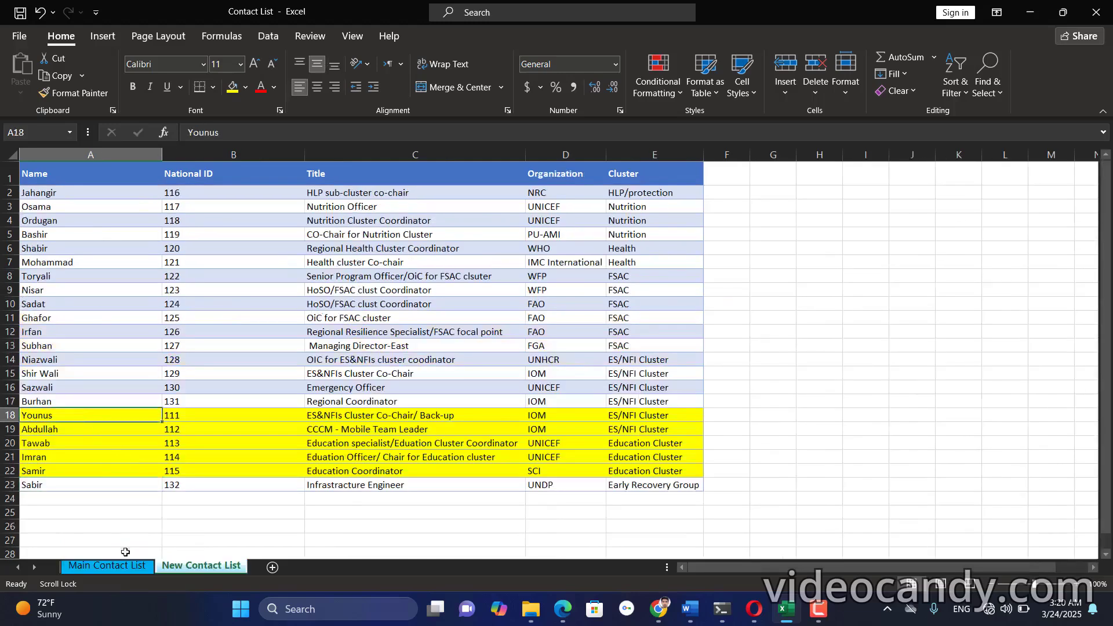
{"action": "left_click", "coordinate": [109, 567]}
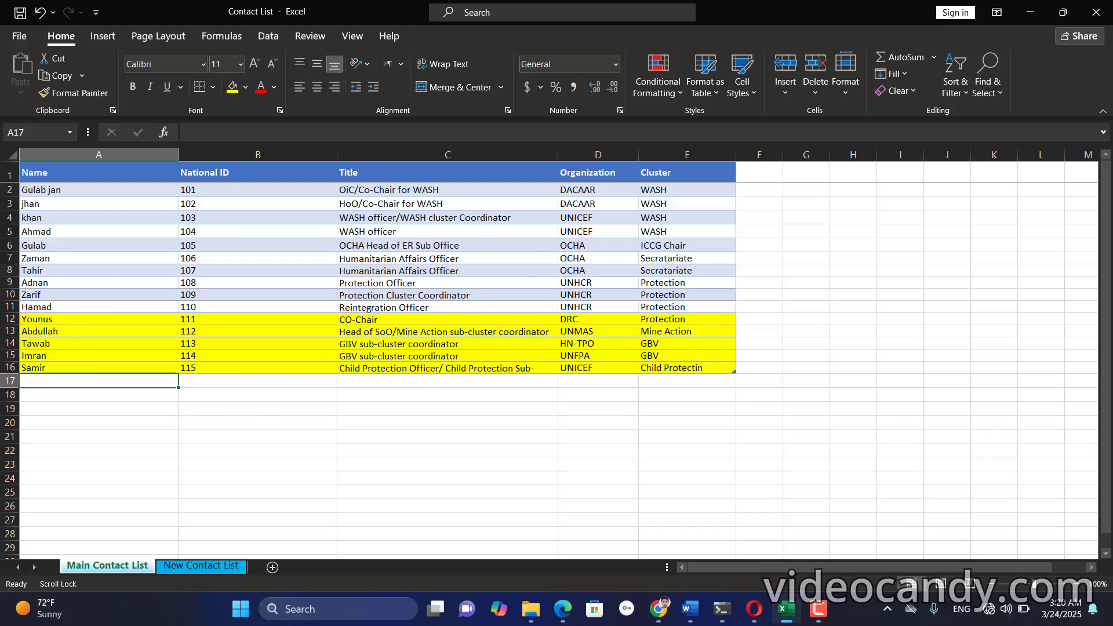
{"action": "left_click", "coordinate": [197, 570]}
{"action": "left_click", "coordinate": [123, 569]}
- Switch to the blank Word document and write the line "1: our both tables must me same structured."
{"action": "mouse_move", "coordinate": [690, 609]}
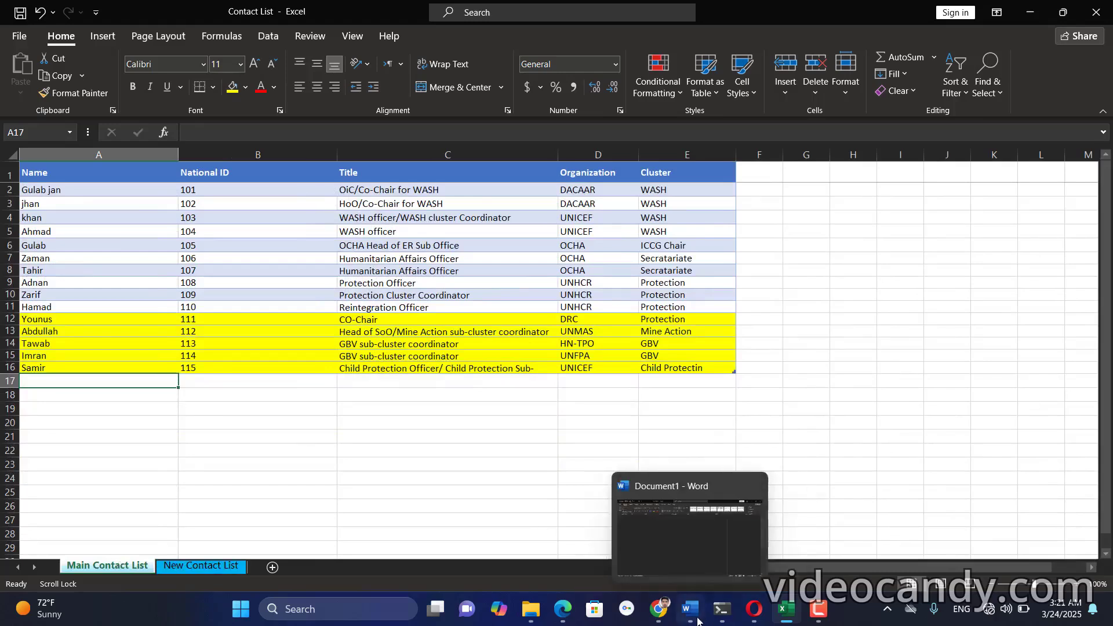
{"action": "left_click", "coordinate": [690, 539]}
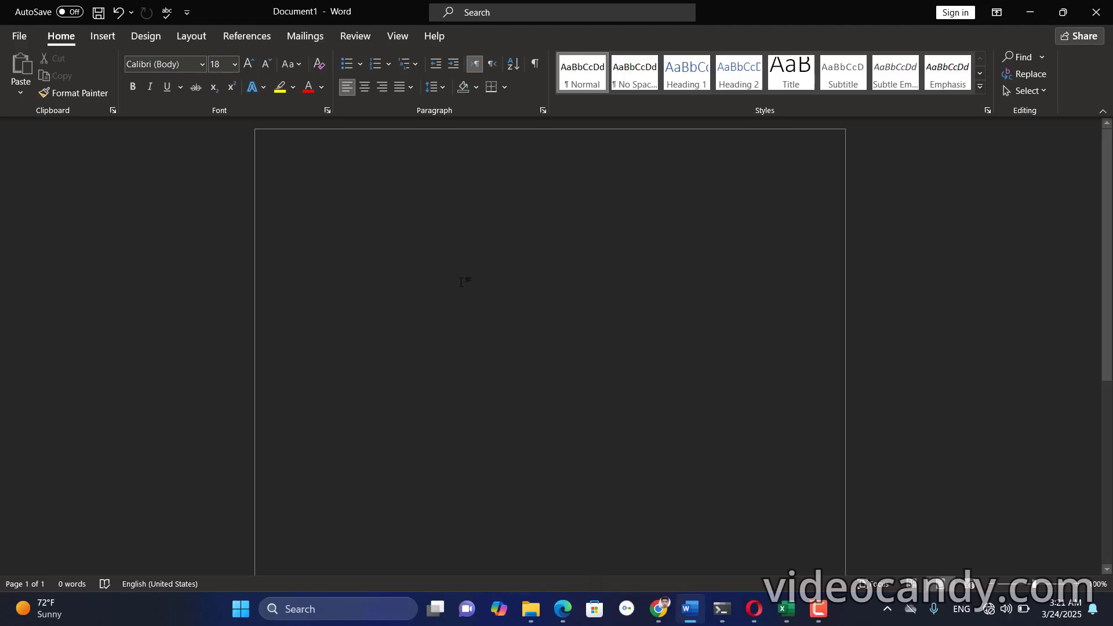
{"action": "type", "text": "1"}
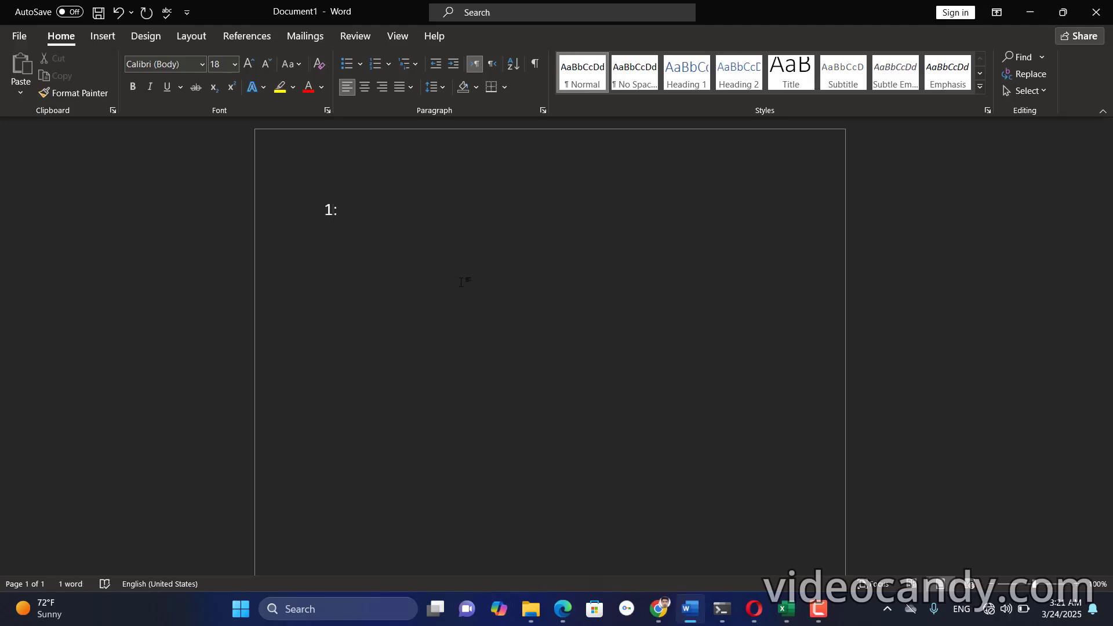
{"action": "type", "text": ": outh"}
{"action": "key", "text": "BackSpace"}
{"action": "type", "text": "both table"}
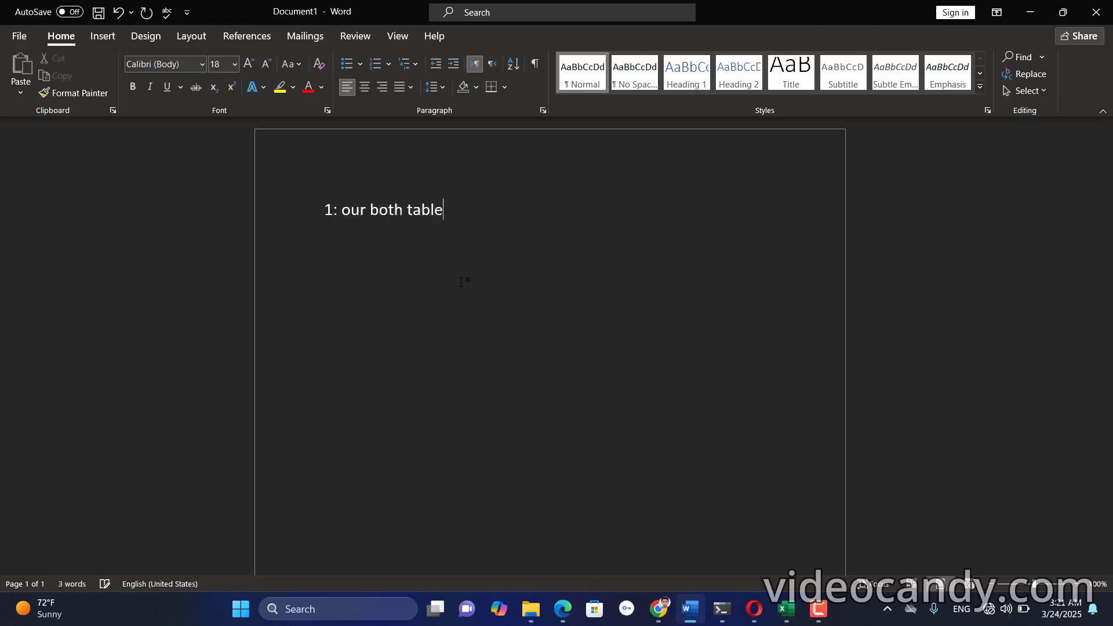
{"action": "type", "text": " must me same stra"}
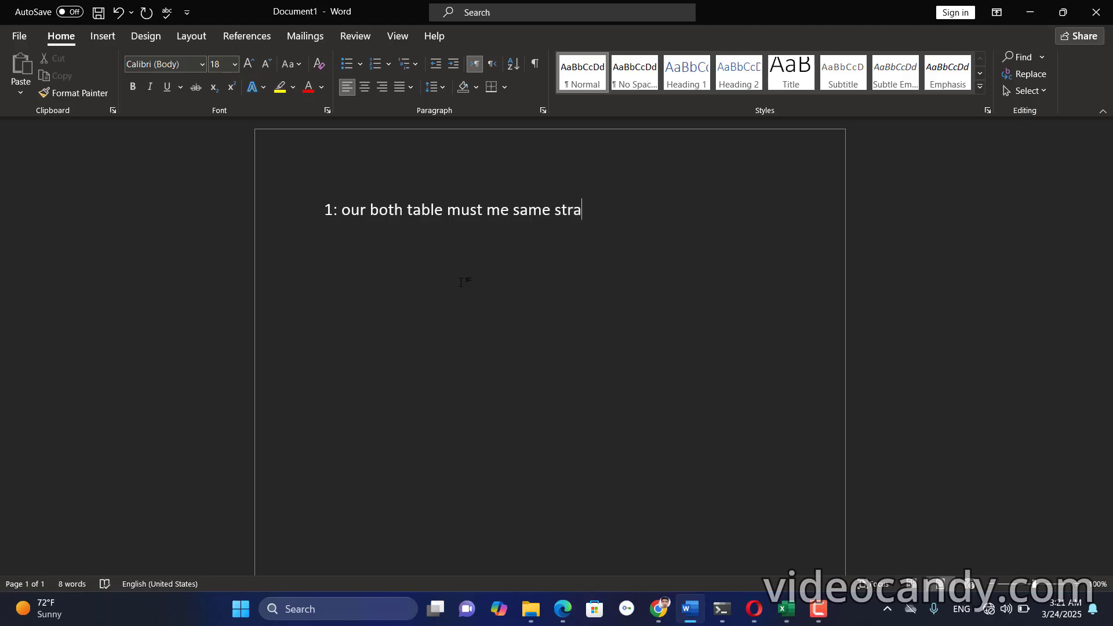
{"action": "type", "text": "ctured"}
{"action": "key", "text": "Return"}
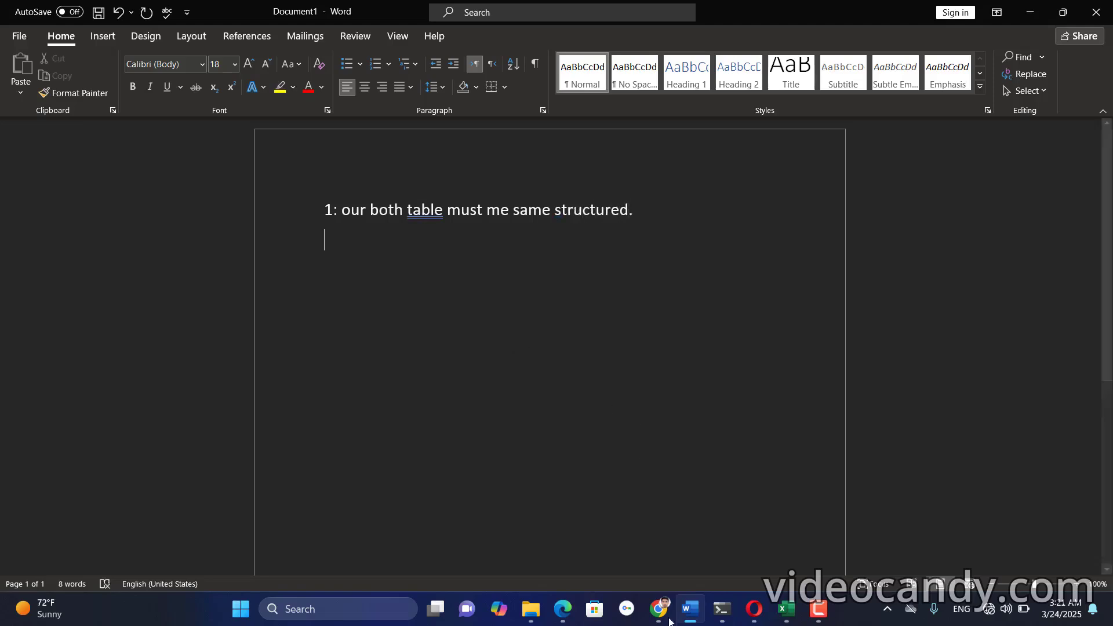
{"action": "left_click", "coordinate": [444, 210]}
{"action": "type", "text": "s"}
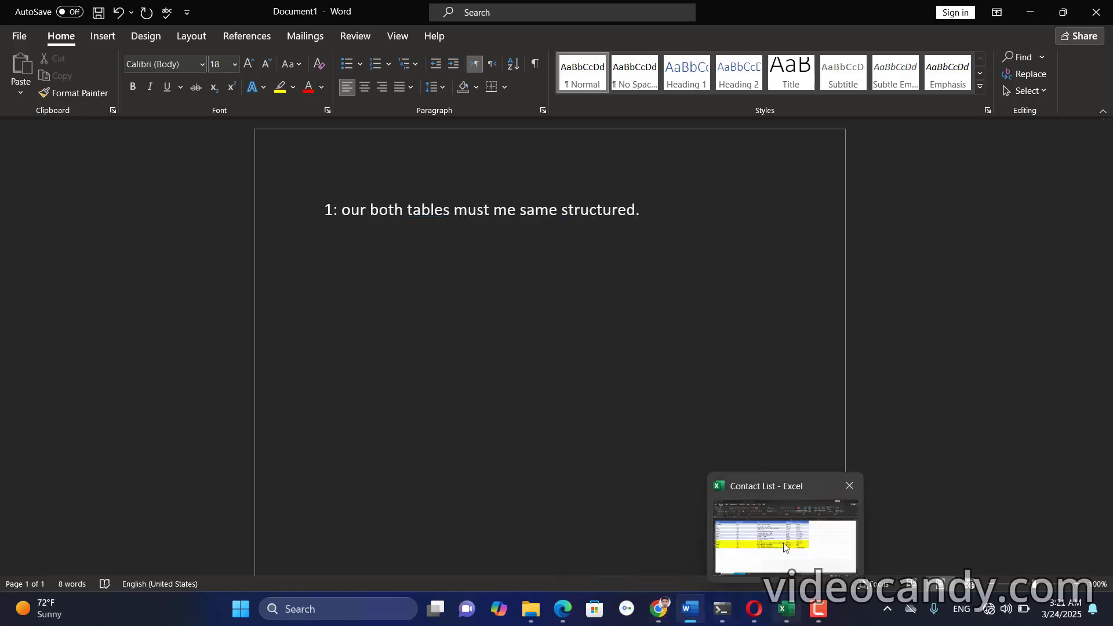
- Switch back to the Excel workbook and compare the column headers of the two contact list sheets
{"action": "left_click", "coordinate": [786, 609]}
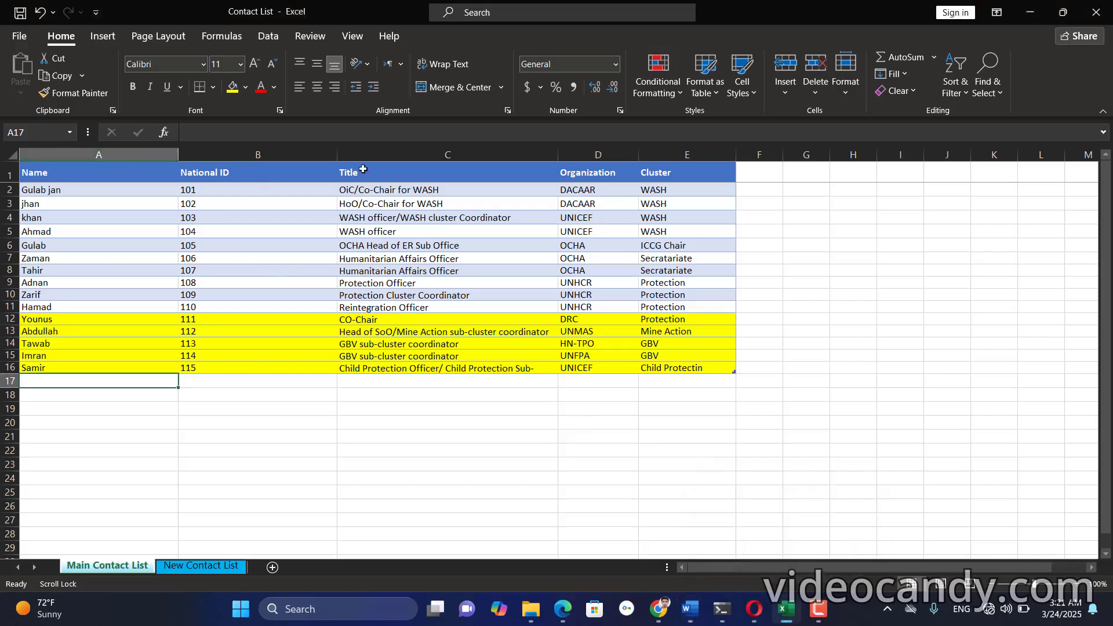
{"action": "left_click", "coordinate": [203, 565]}
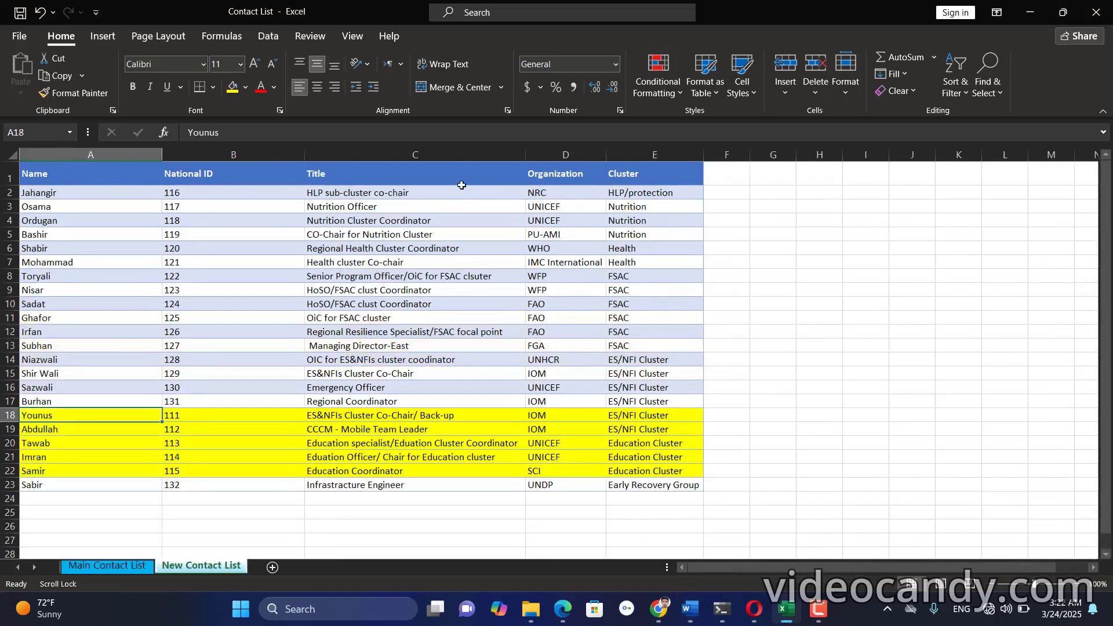
{"action": "left_click", "coordinate": [90, 567]}
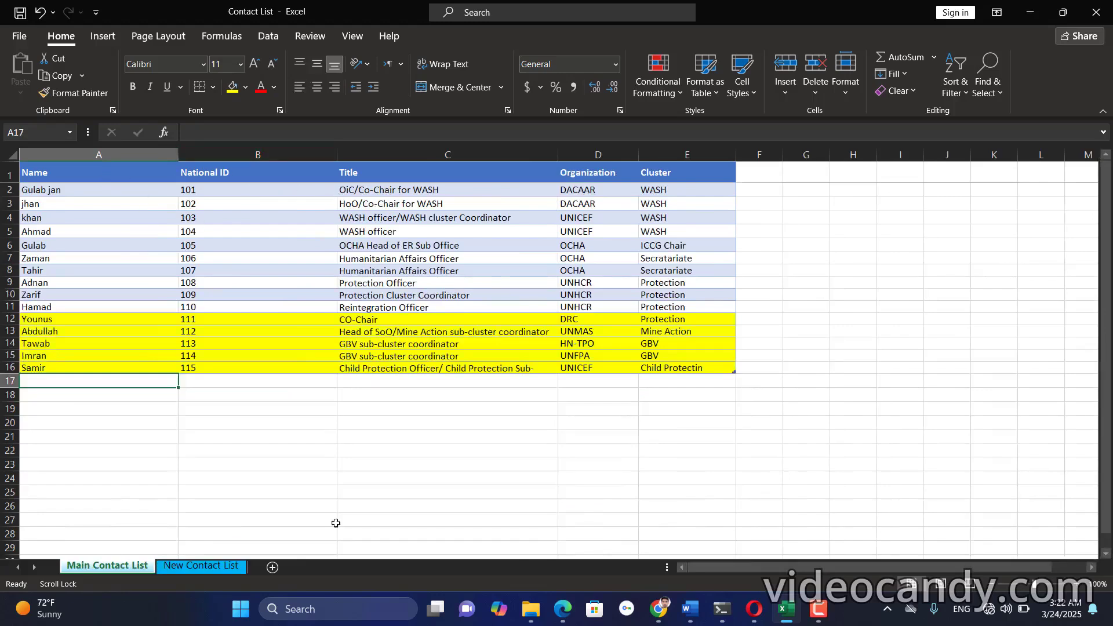
- In the Word document, add the dash bullet "The columns name must me same" under the first line
{"action": "mouse_move", "coordinate": [690, 609]}
{"action": "left_click", "coordinate": [690, 550]}
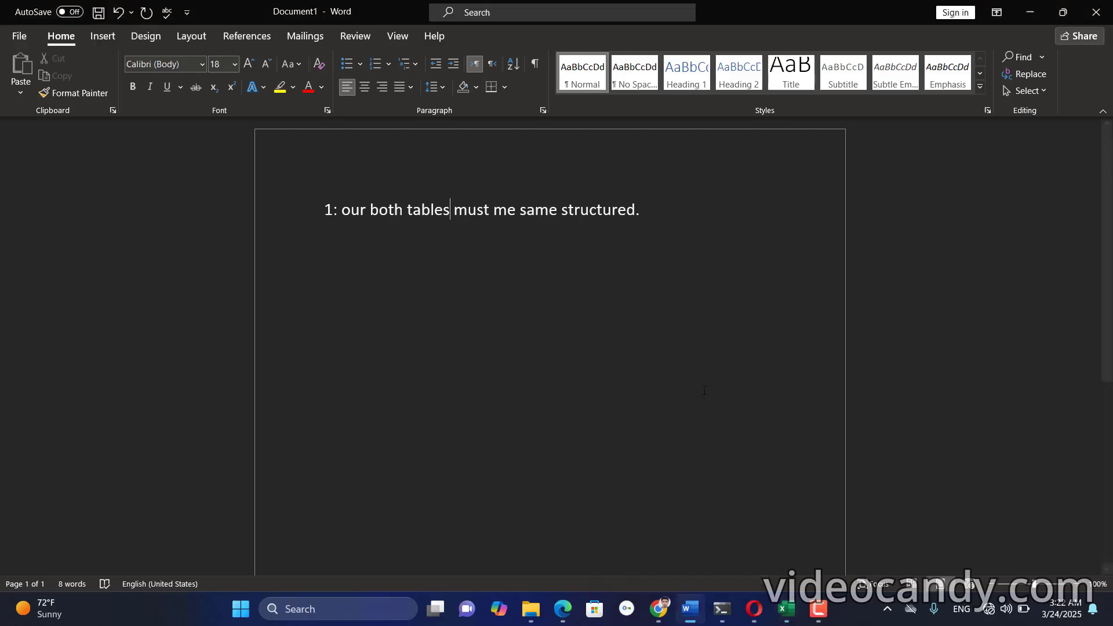
{"action": "left_click", "coordinate": [669, 211]}
{"action": "key", "text": "Return"}
{"action": "type", "text": "- "}
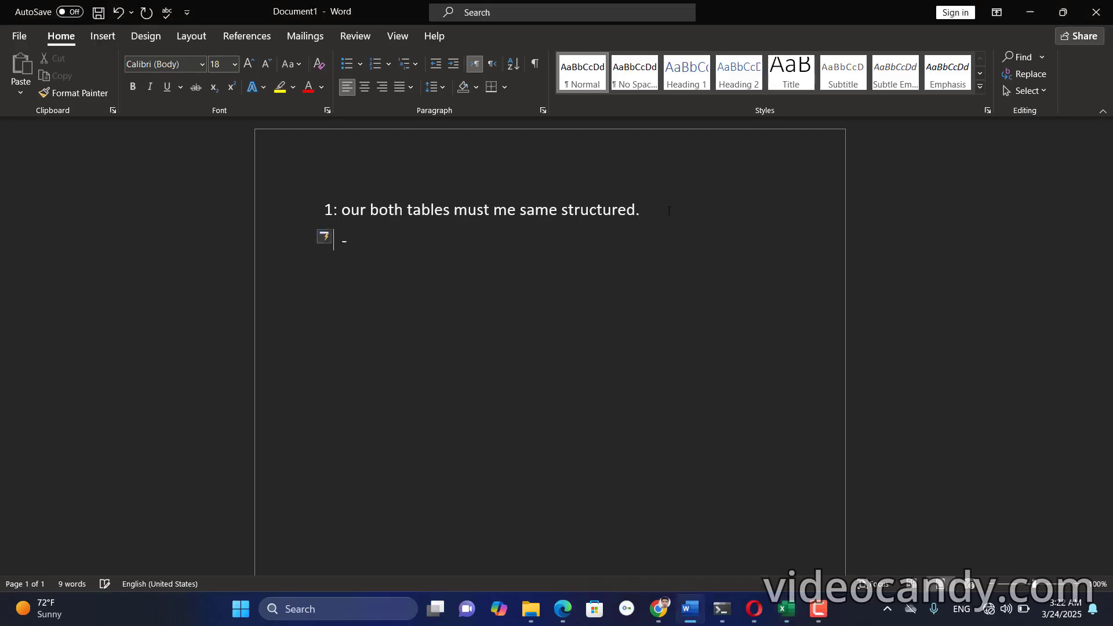
{"action": "type", "text": "The colo"}
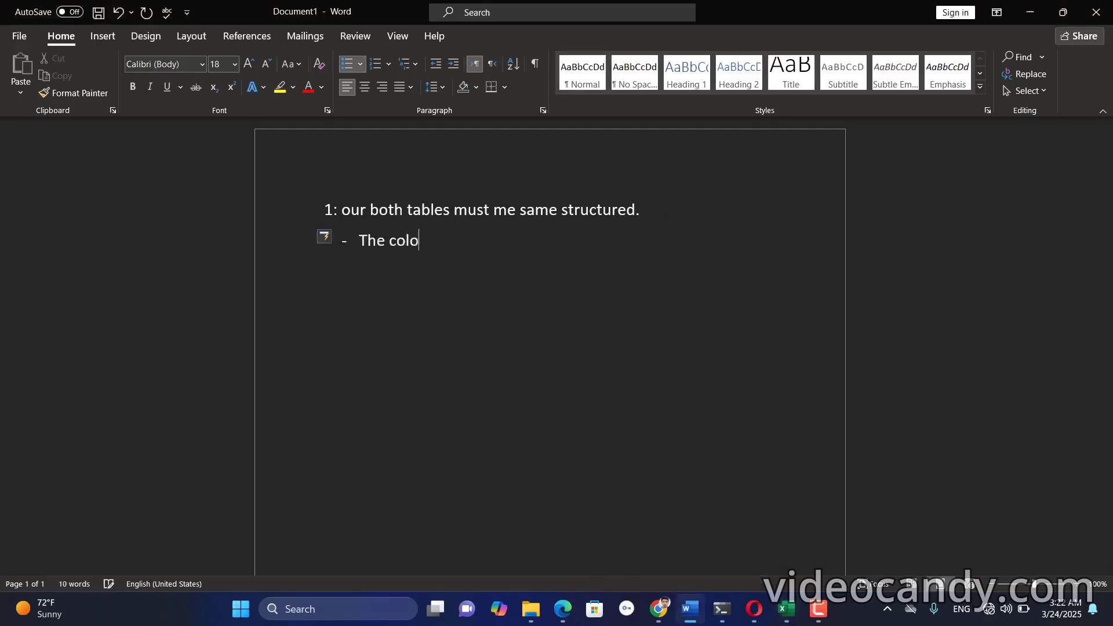
{"action": "type", "text": "umns name must "}
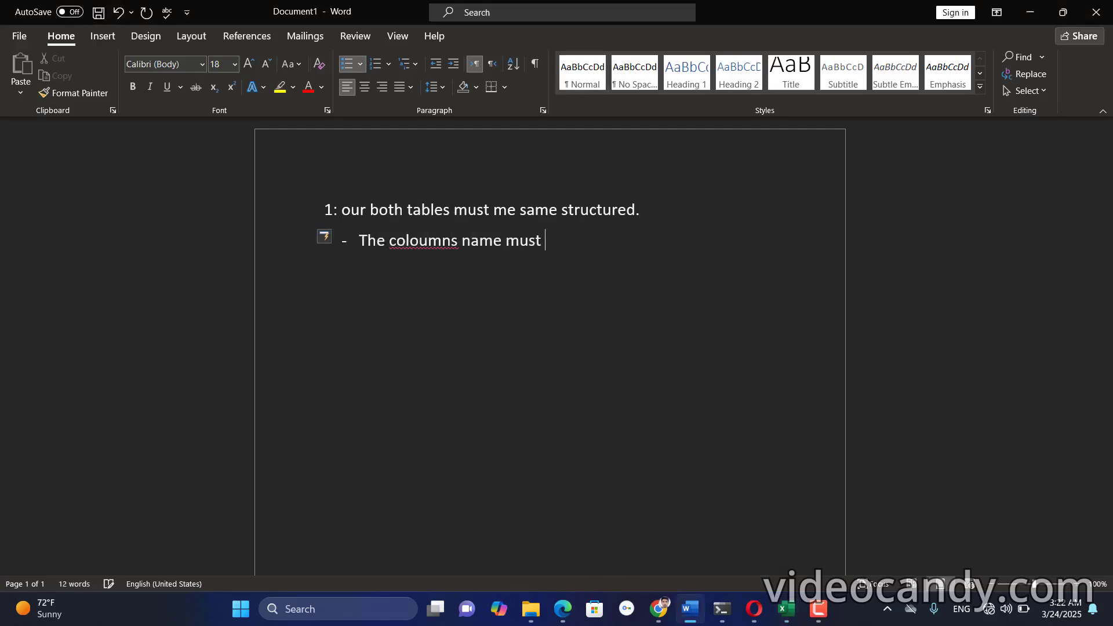
{"action": "type", "text": "me same"}
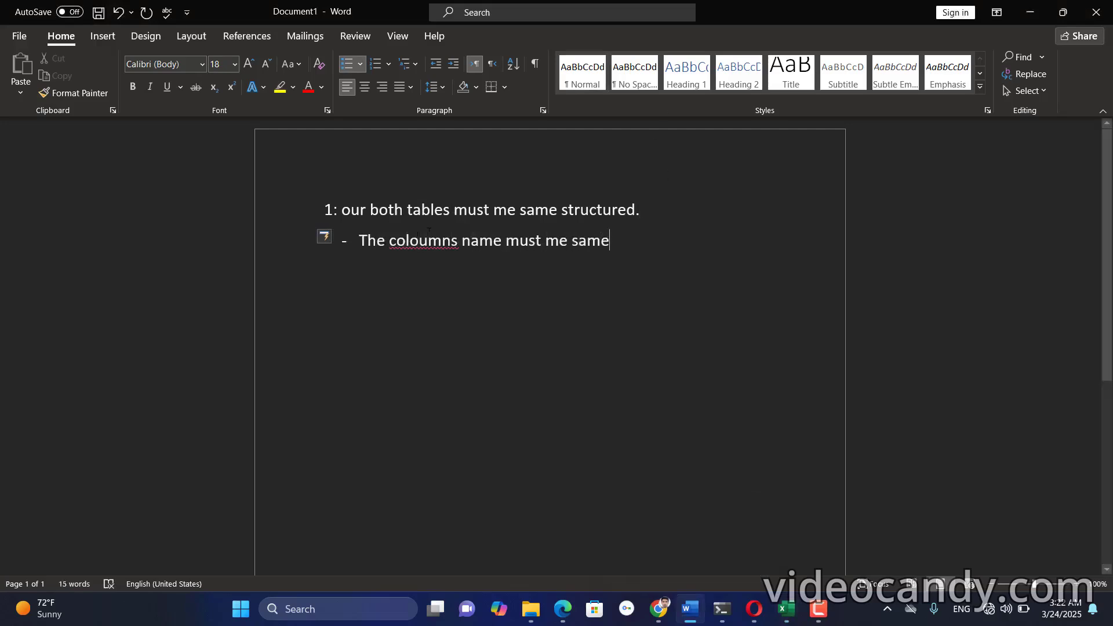
{"action": "key", "text": "BackSpace"}
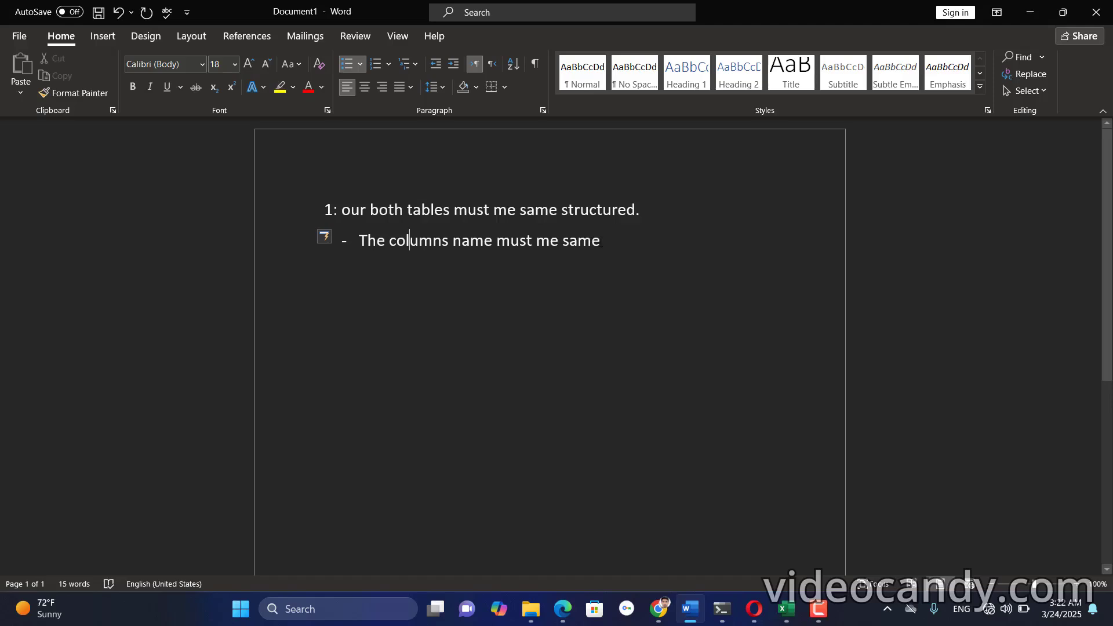
- Add the bullets "The number of columns must be same" and "The order of columns must be same." to the list
{"action": "left_click", "coordinate": [605, 242]}
{"action": "key", "text": "Return"}
{"action": "type", "text": "The "}
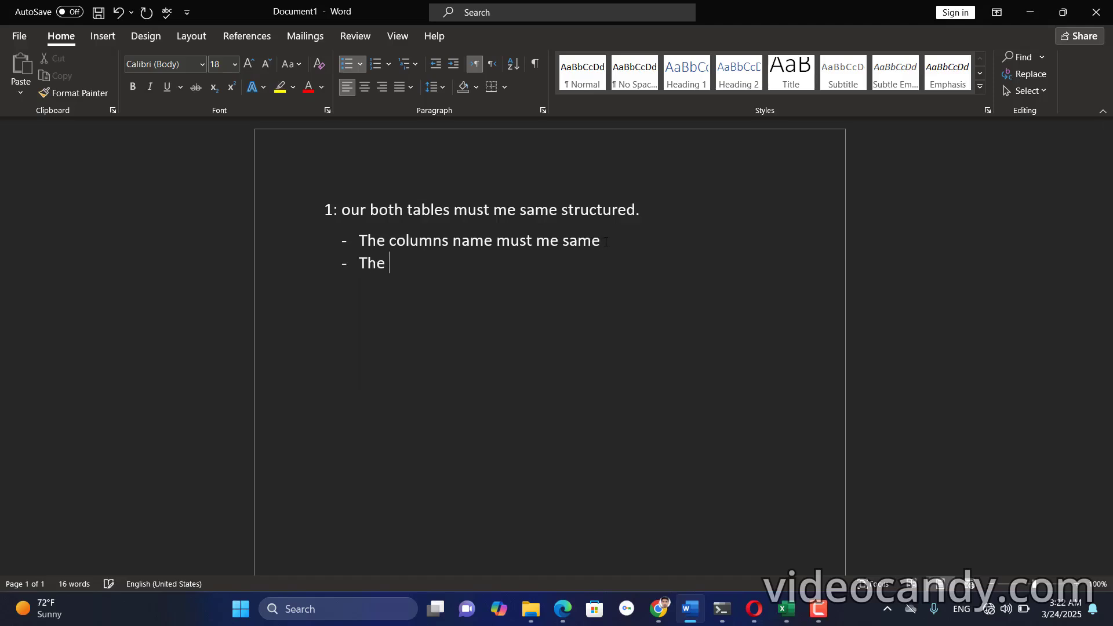
{"action": "type", "text": "numbersof columsn"}
{"action": "key", "text": "Left"}
{"action": "key", "text": "BackSpace"}
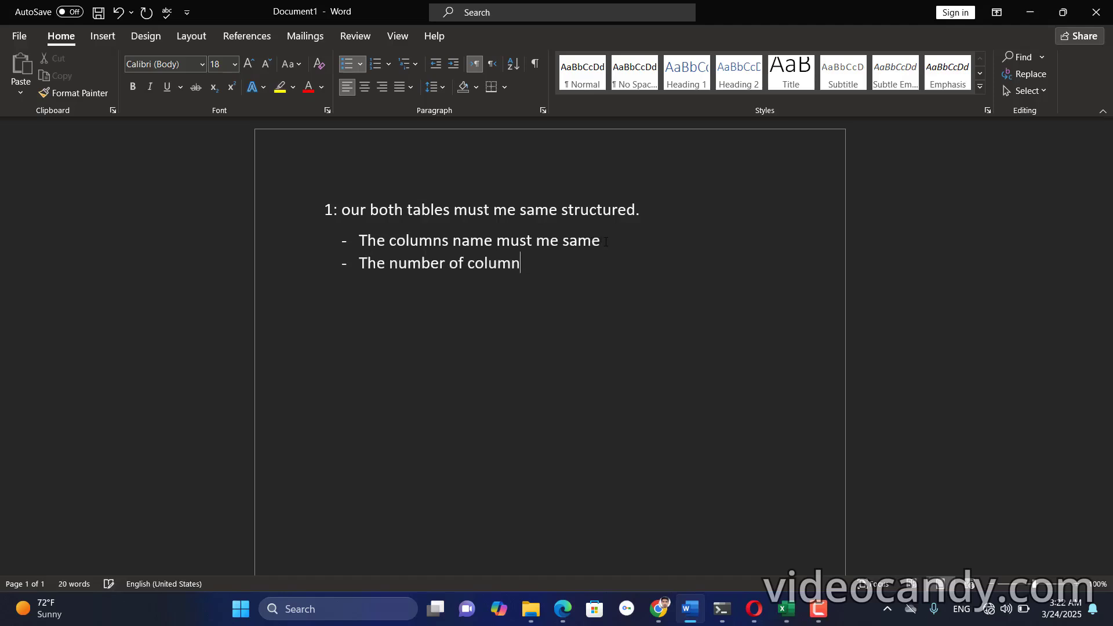
{"action": "type", "text": "must be same"}
{"action": "key", "text": "Return"}
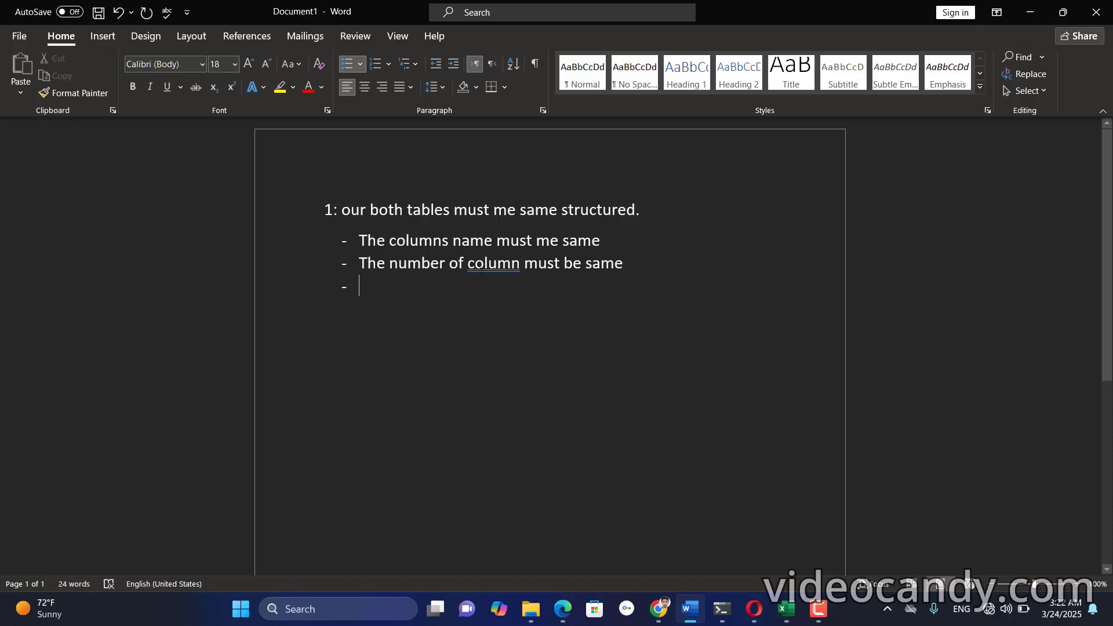
{"action": "type", "text": "s"}
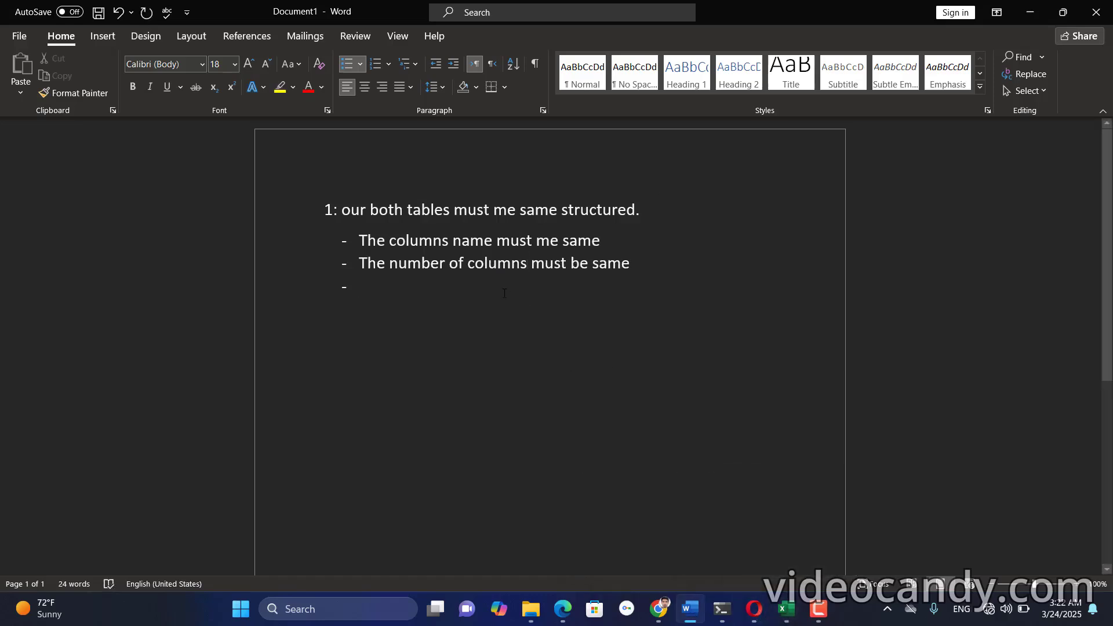
{"action": "type", "text": "The ord"}
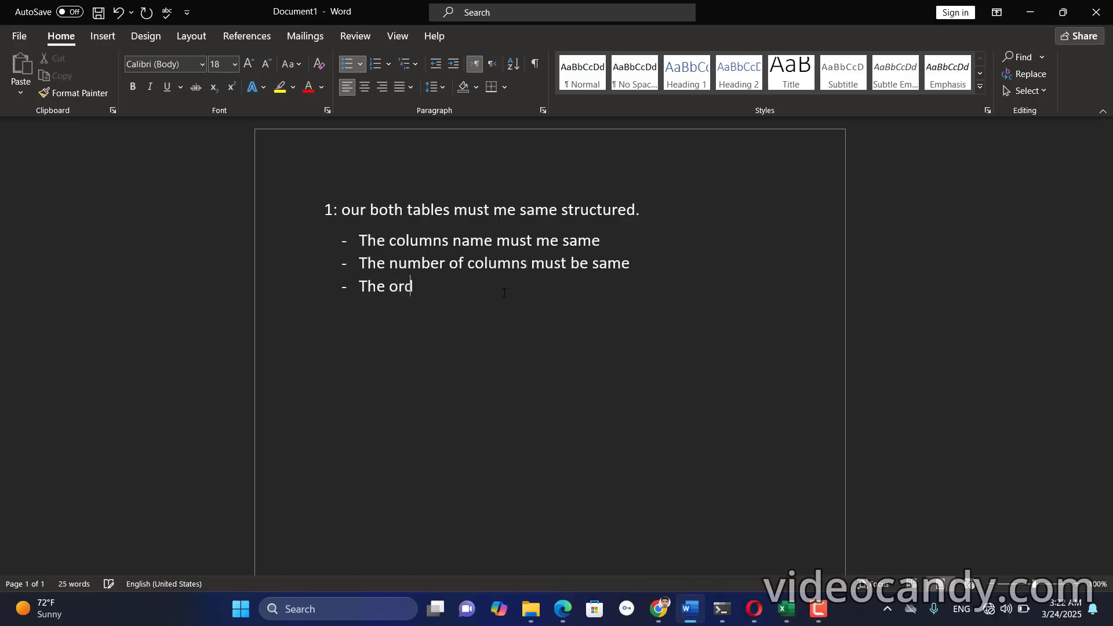
{"action": "type", "text": "er of columns must be same."}
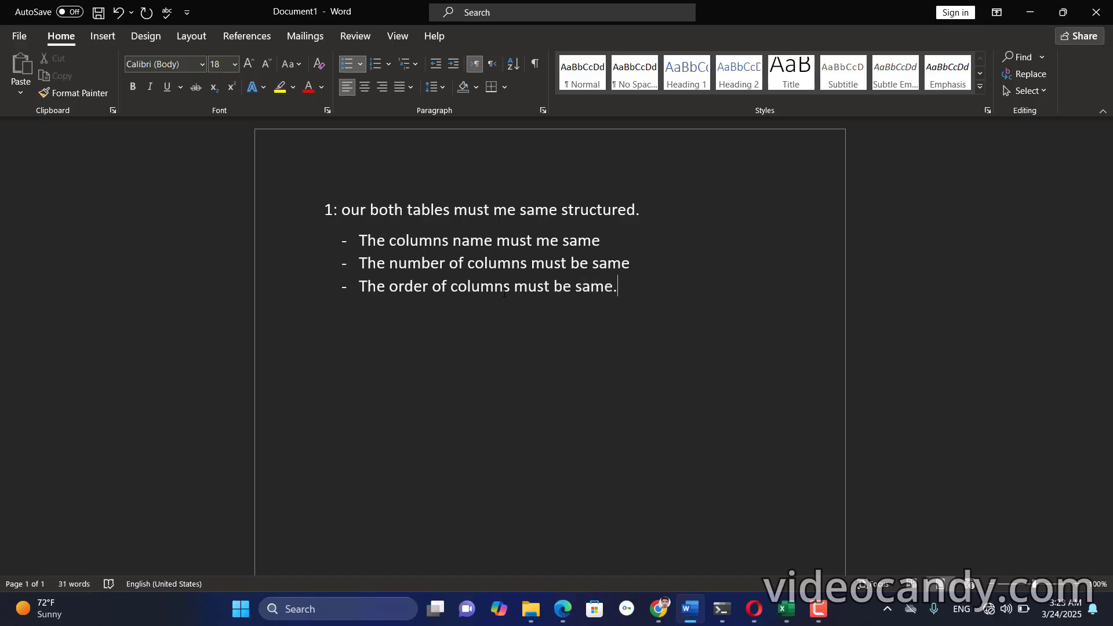
- End the bullet list with a new line "2:" and switch to Excel to check the National ID column of the Main Contact List
{"action": "key", "text": "Return"}
{"action": "key", "text": "BackSpace"}
{"action": "type", "text": "2:"}
{"action": "mouse_move", "coordinate": [669, 610]}
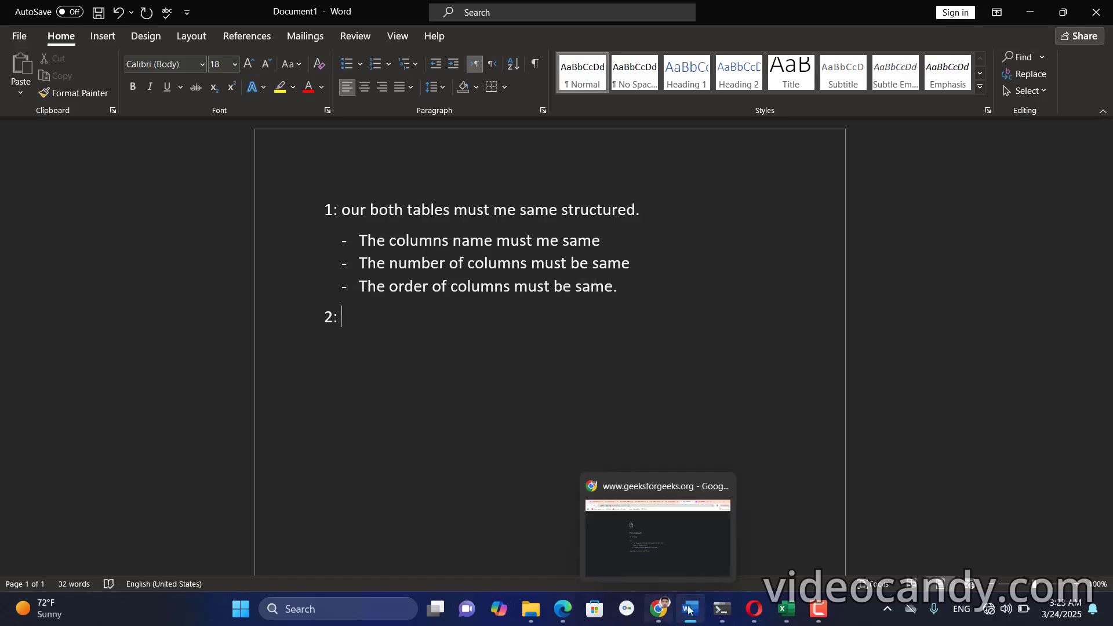
{"action": "mouse_move", "coordinate": [787, 608]}
{"action": "left_click", "coordinate": [777, 544]}
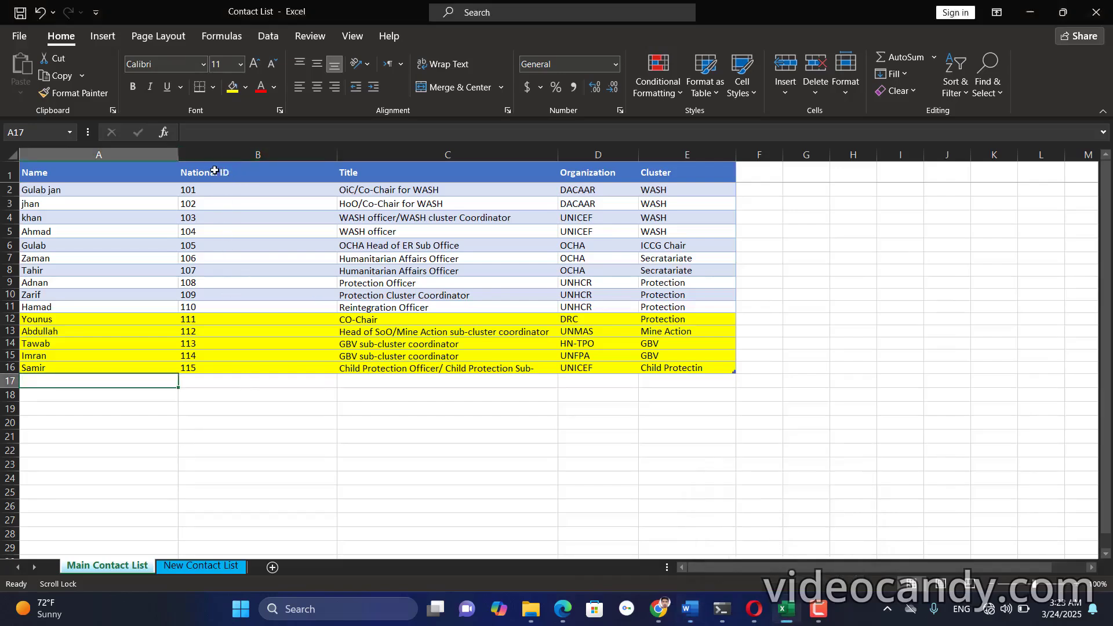
{"action": "left_click", "coordinate": [214, 171]}
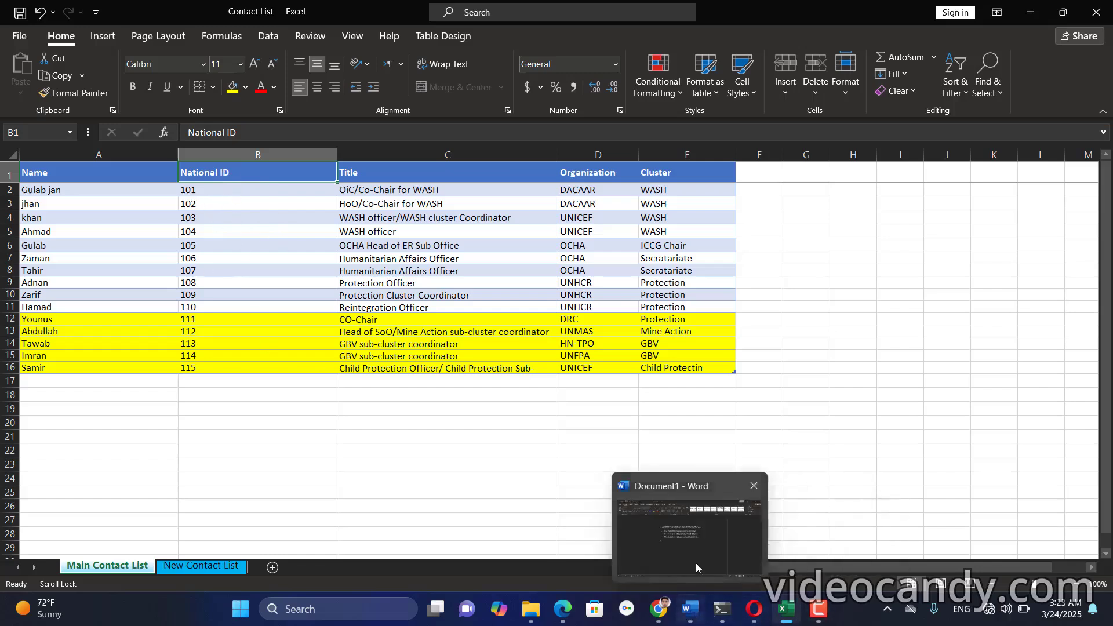
- Switch back to Word and complete line 2 with "in both tables there must be a column which takes no duplicate."
{"action": "left_click", "coordinate": [695, 567]}
{"action": "type", "text": "in both"}
{"action": "key", "text": "BackSpace"}
{"action": "key", "text": "BackSpace"}
{"action": "type", "text": "both tables"}
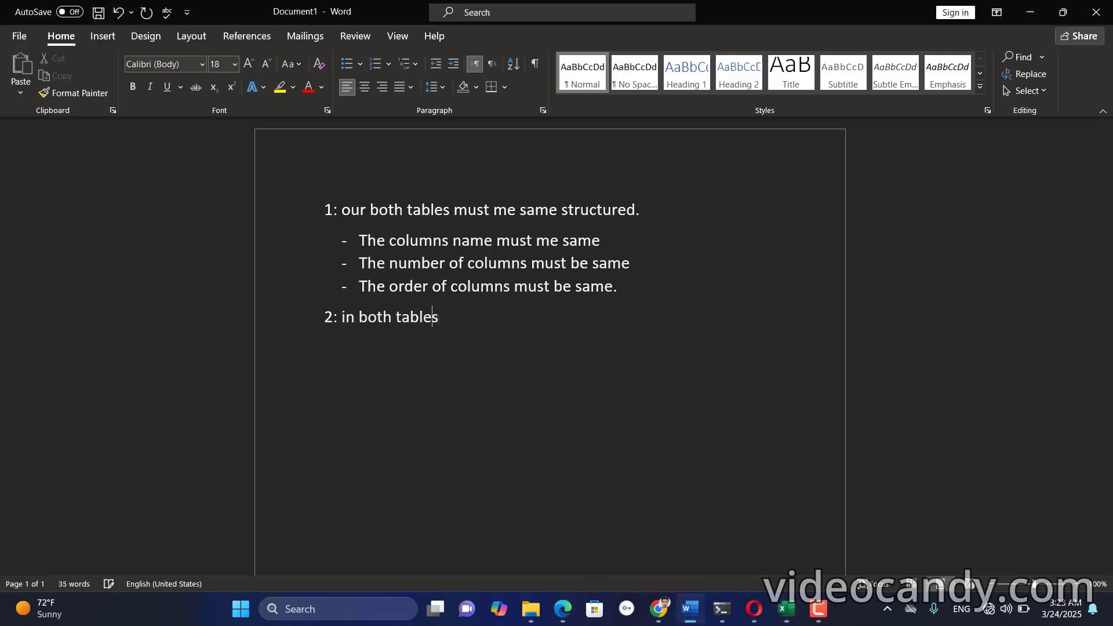
{"action": "type", "text": " there hou"}
{"action": "key", "text": "BackSpace"}
{"action": "key", "text": "BackSpace"}
{"action": "key", "text": "BackSpace"}
{"action": "key", "text": "BackSpace"}
{"action": "type", "text": "must be "}
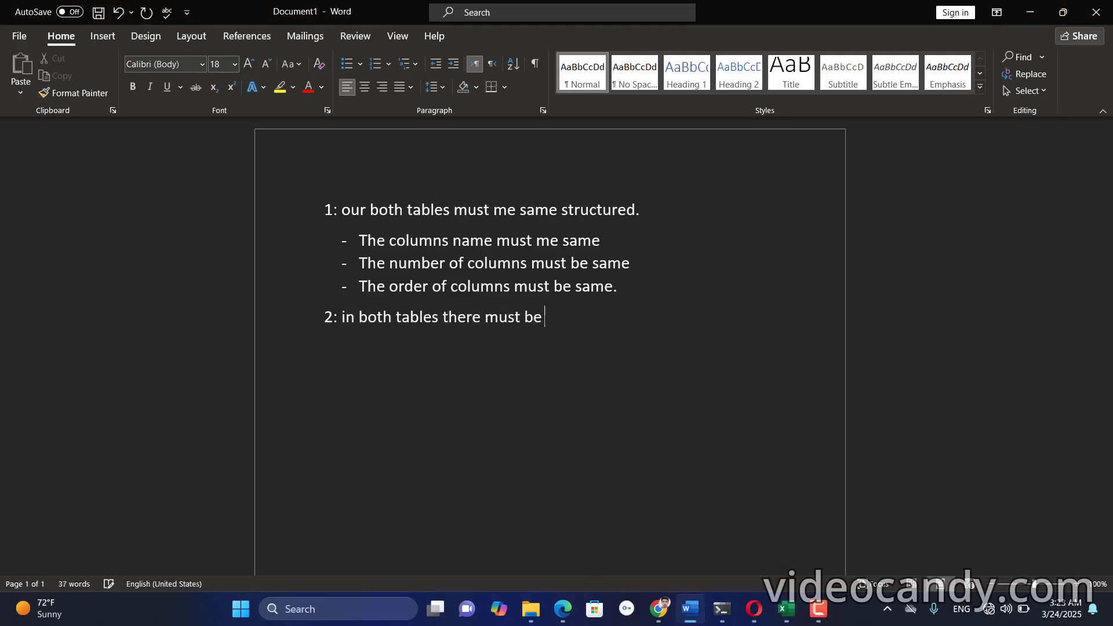
{"action": "type", "text": "a column which "}
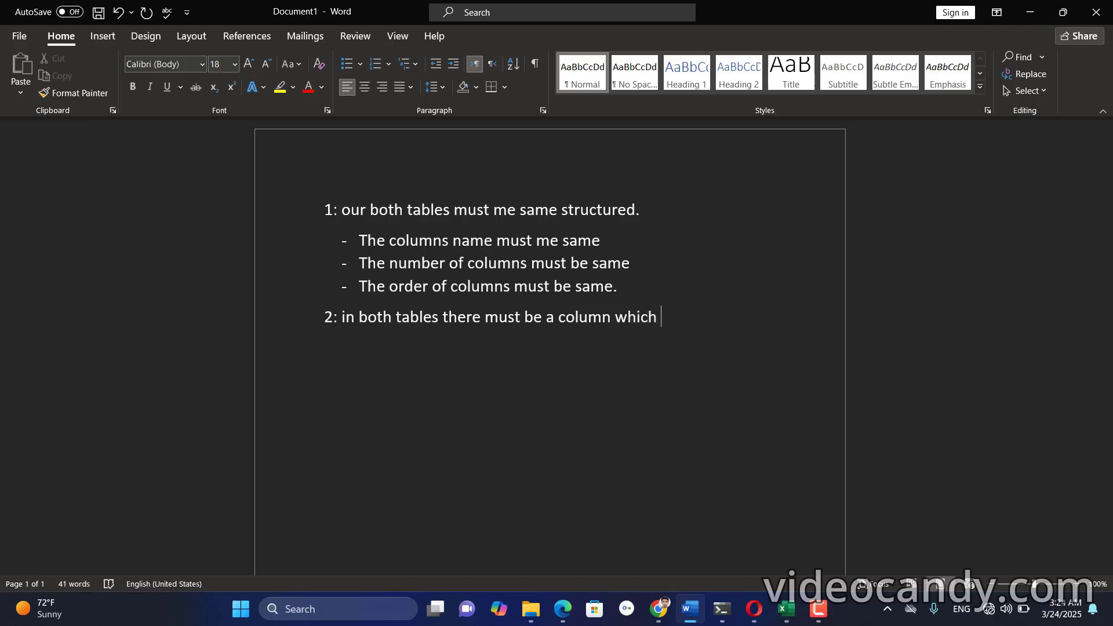
{"action": "type", "text": "ta"}
{"action": "type", "text": "kes no duplicate."}
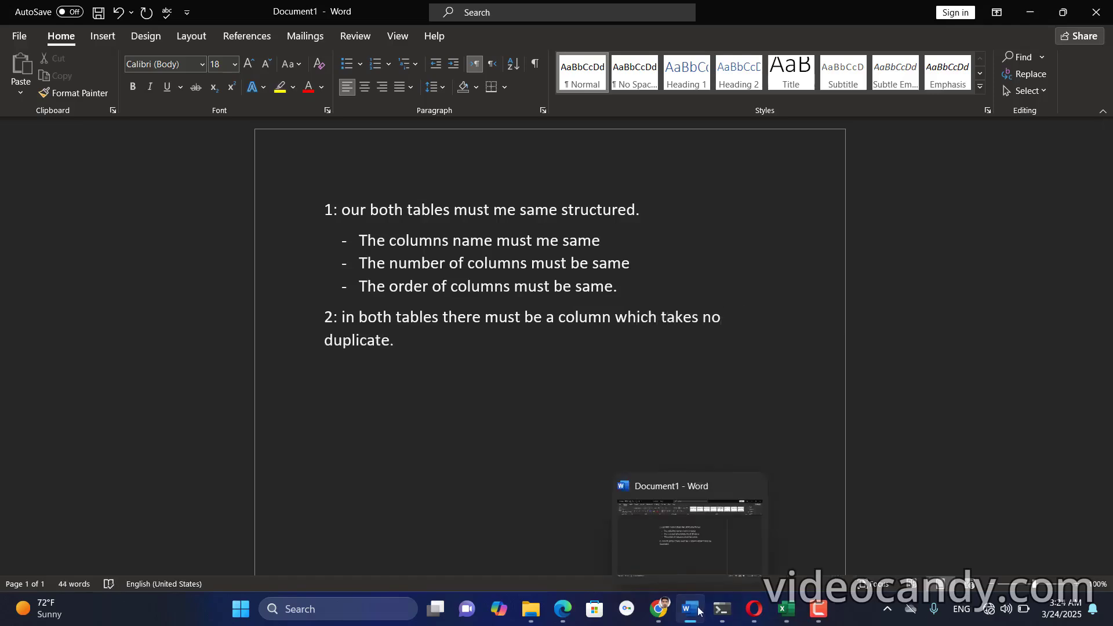
- Glance at the Excel sheet, and in the Word document add "3: we will transform our both table into Excel PowerQuery."
{"action": "left_click", "coordinate": [782, 597]}
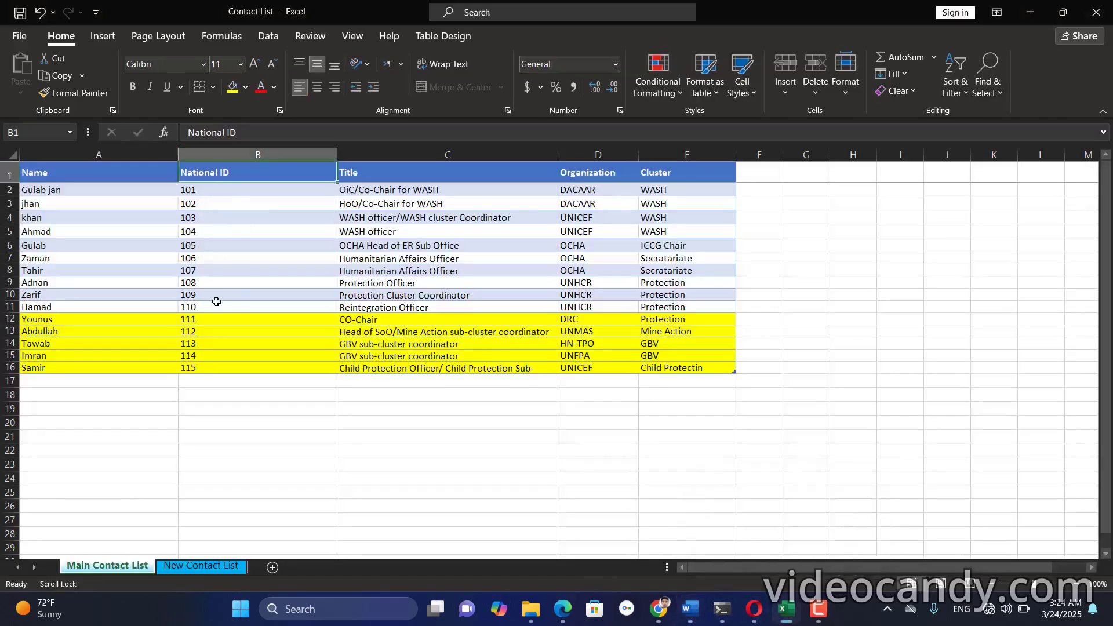
{"action": "left_click", "coordinate": [698, 610]}
{"action": "key", "text": "BackSpace"}
{"action": "type", "text": "3:"}
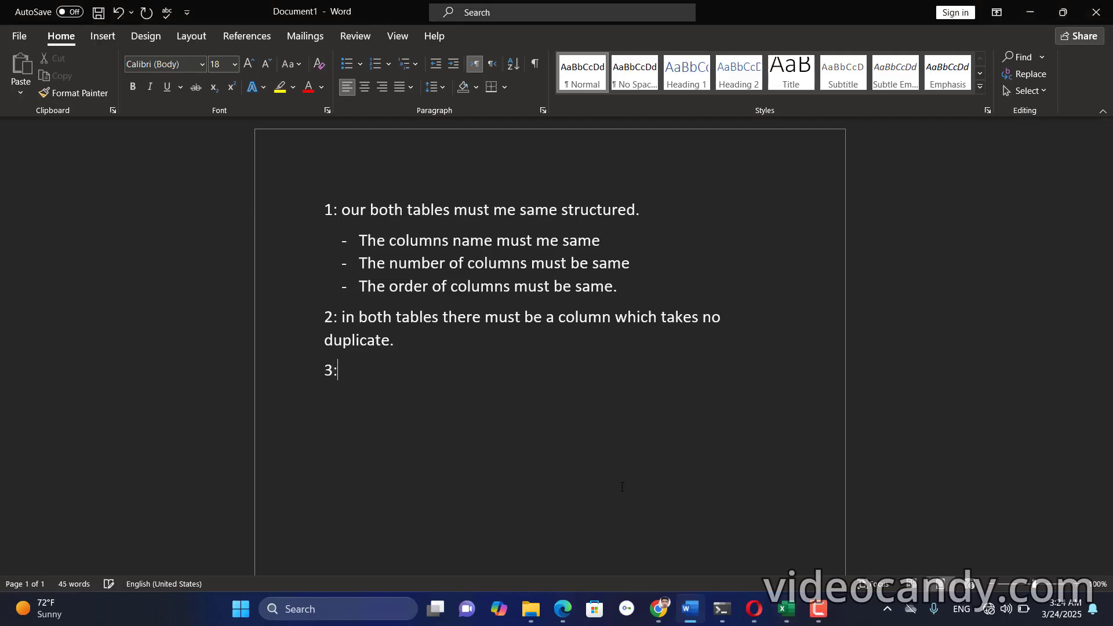
{"action": "type", "text": " we will transfor"}
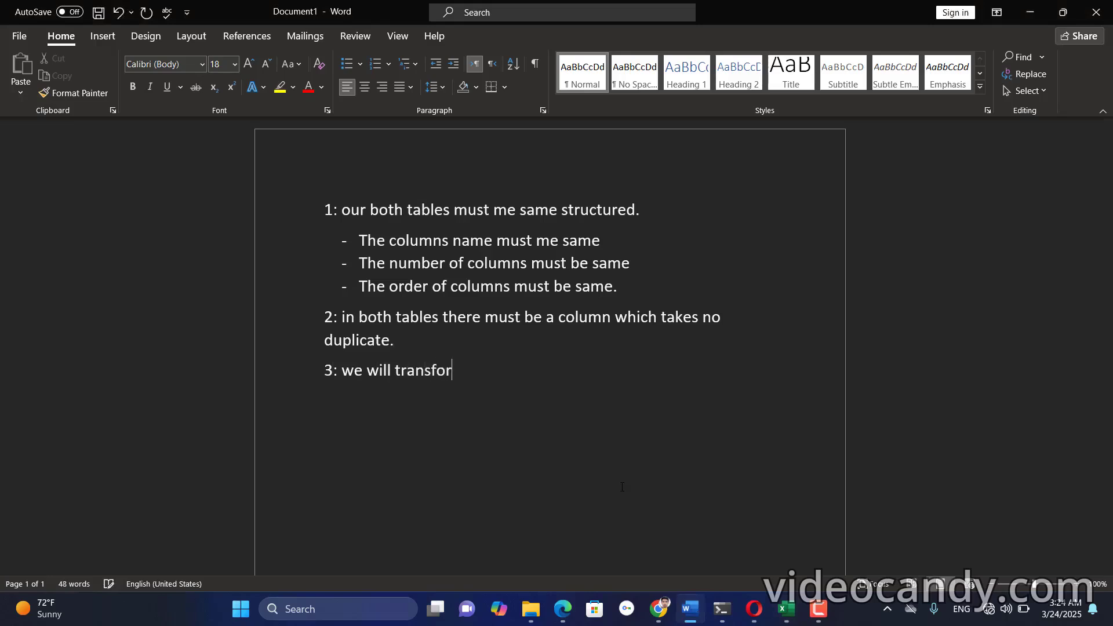
{"action": "type", "text": "m our both at"}
{"action": "key", "text": "BackSpace"}
{"action": "key", "text": "BackSpace"}
{"action": "type", "text": "tble"}
{"action": "key", "text": "BackSpace"}
{"action": "key", "text": "BackSpace"}
{"action": "key", "text": "BackSpace"}
{"action": "type", "text": "table"}
{"action": "type", "text": " into powe"}
{"action": "key", "text": "BackSpace"}
{"action": "key", "text": "BackSpace"}
{"action": "key", "text": "BackSpace"}
{"action": "key", "text": "BackSpace"}
{"action": "key", "text": "BackSpace"}
{"action": "type", "text": "Exc"}
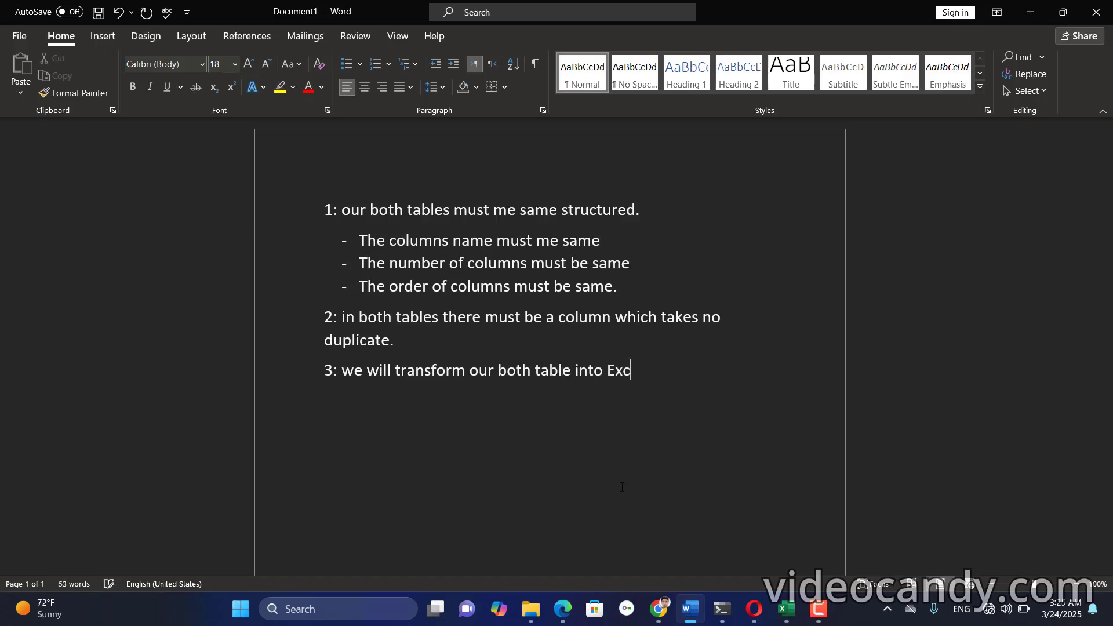
{"action": "type", "text": "el PowerQuery."}
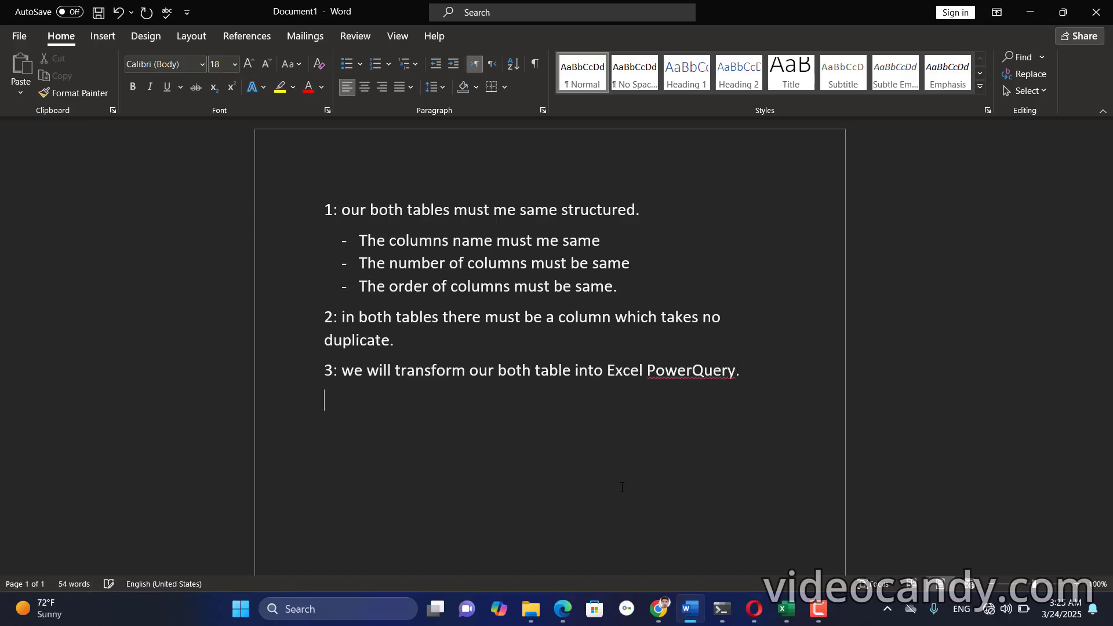
{"action": "key", "text": "Return"}
- Glance at the Excel table again, and in Word add "4: we will merge these both tables base on unique columns like National ID"
{"action": "left_click", "coordinate": [783, 537]}
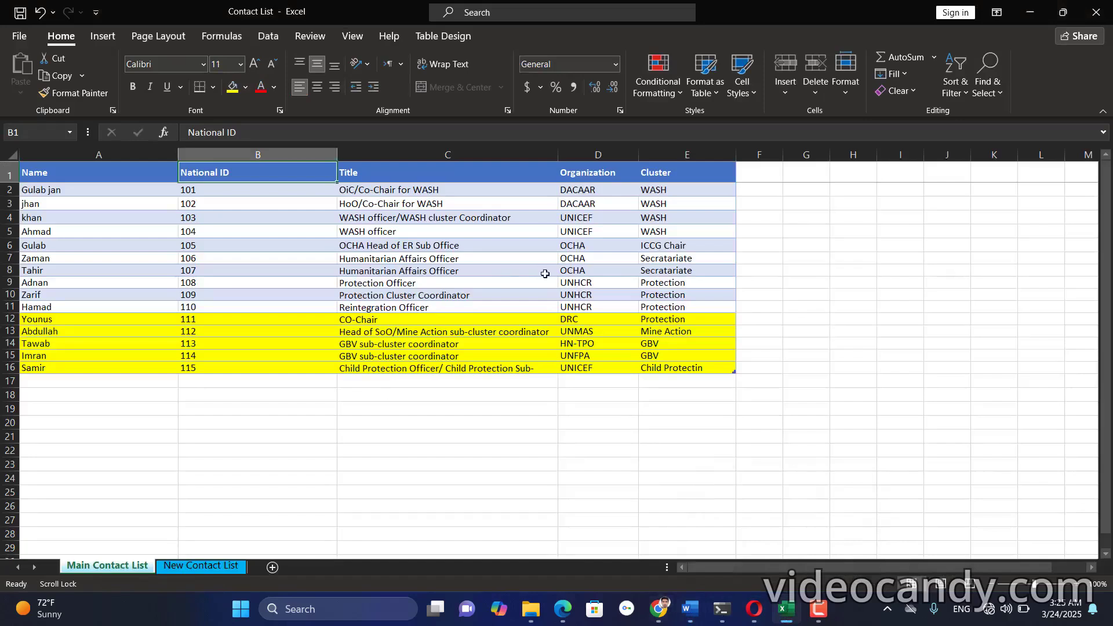
{"action": "mouse_move", "coordinate": [695, 615]}
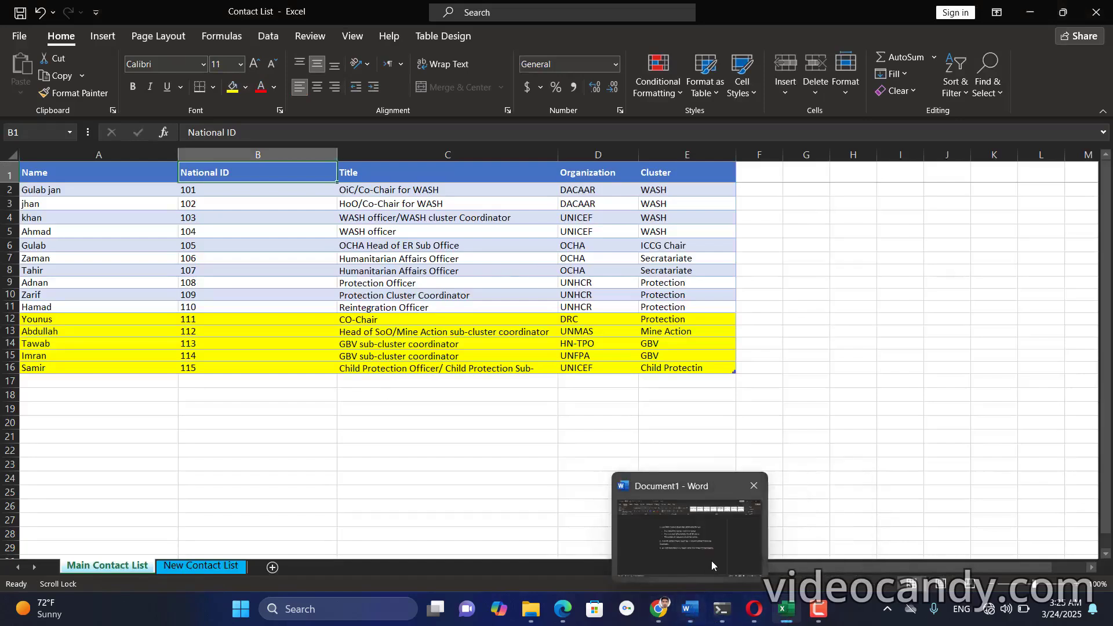
{"action": "left_click", "coordinate": [711, 561]}
{"action": "key", "text": "Return"}
{"action": "type", "text": "4"}
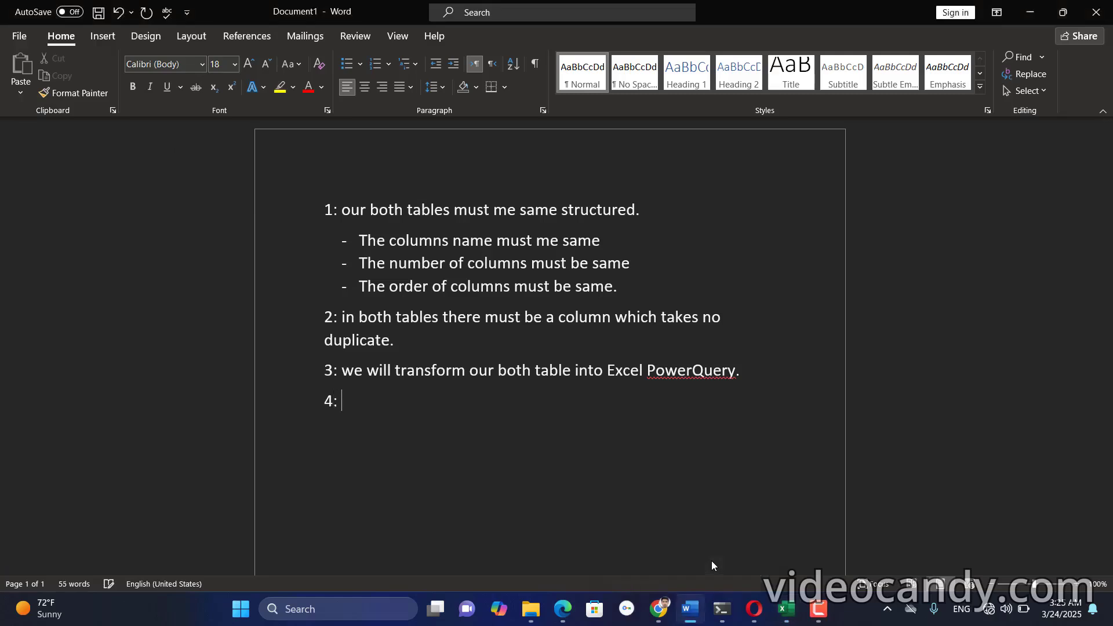
{"action": "type", "text": ": we will merge these bo"}
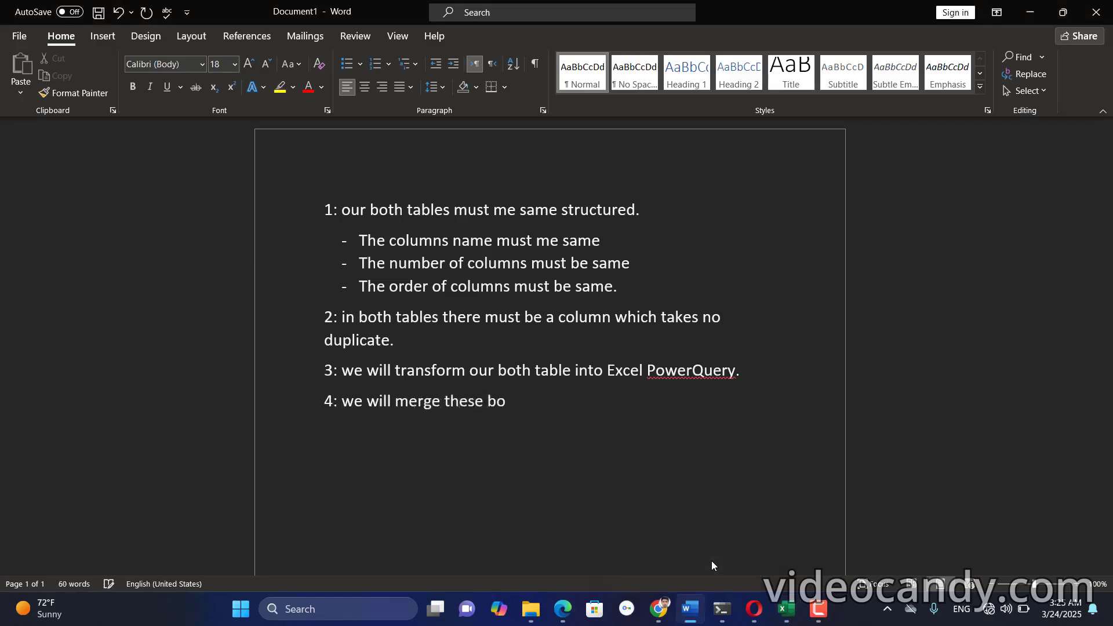
{"action": "type", "text": "th tables bas"}
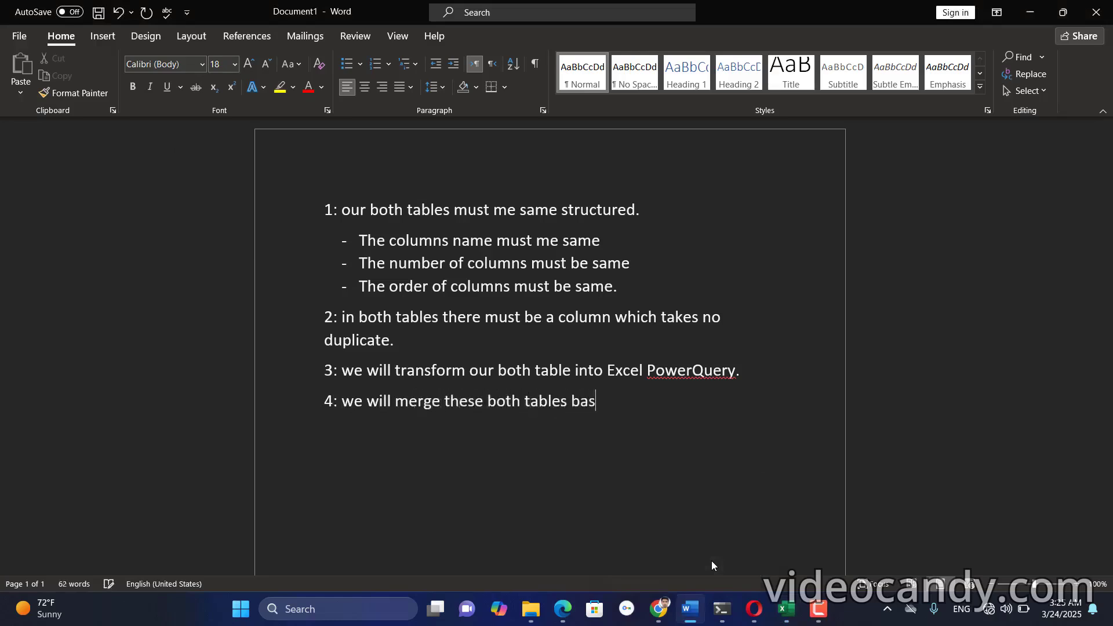
{"action": "type", "text": "e on unique columns"}
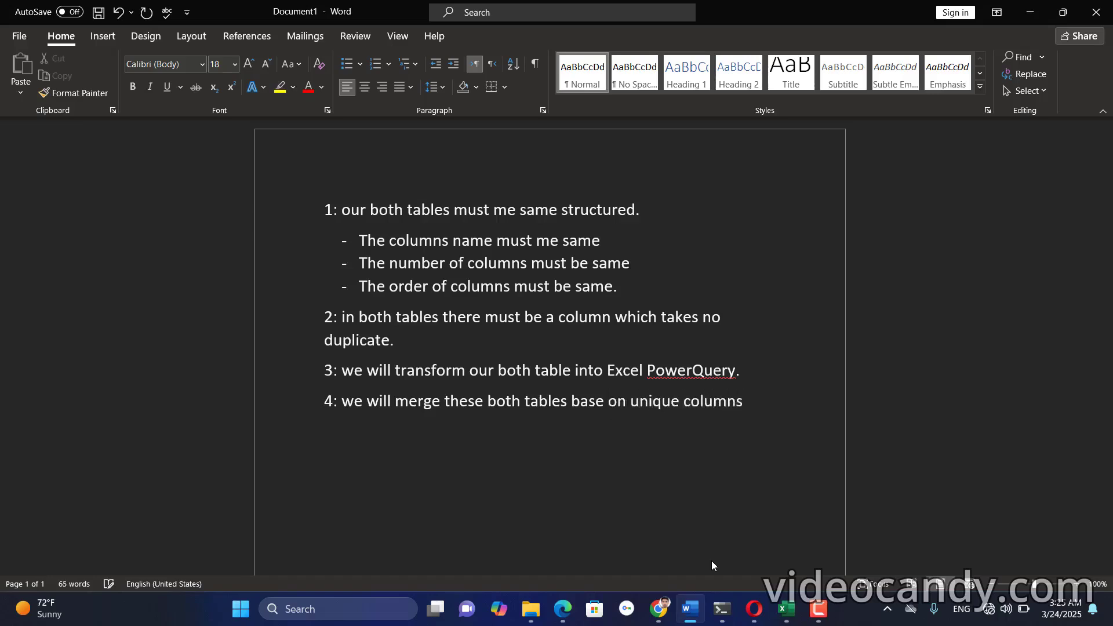
{"action": "type", "text": " like National ID"}
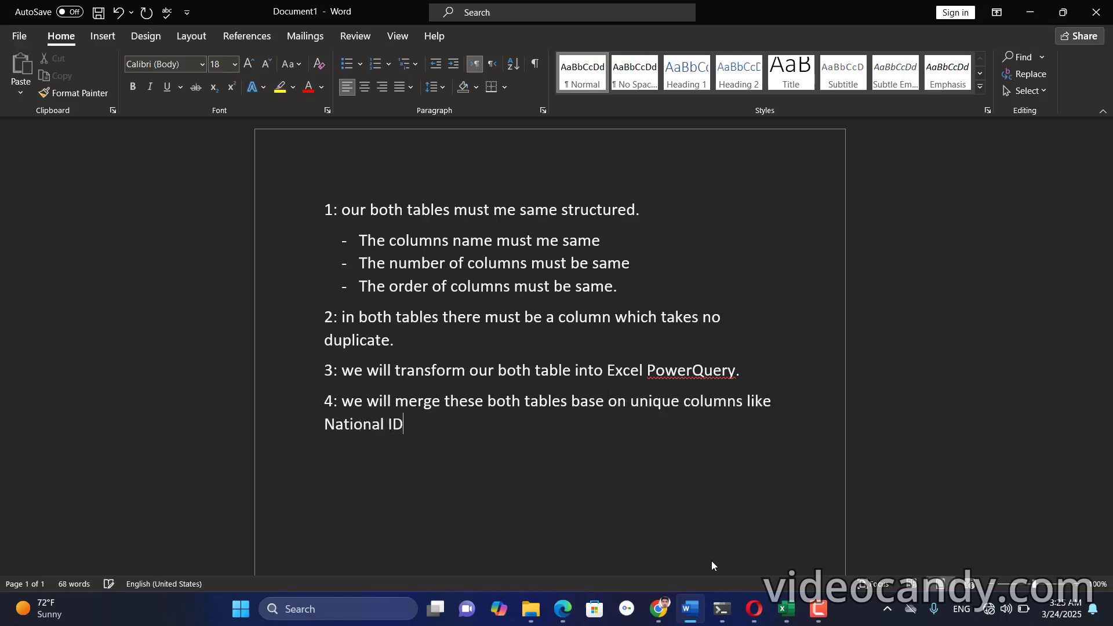
- Highlight the words "National ID" at the end of line 4 in yellow
{"action": "key", "text": "shift+Left"}
{"action": "key", "text": "shift+Left"}
{"action": "key", "text": "shift+Left"}
{"action": "key", "text": "shift+Left"}
{"action": "key", "text": "shift+Left"}
{"action": "key", "text": "shift+Left"}
{"action": "key", "text": "shift+Left"}
{"action": "key", "text": "shift+Left"}
{"action": "key", "text": "shift+Left"}
{"action": "key", "text": "shift+Left"}
{"action": "key", "text": "shift+Left"}
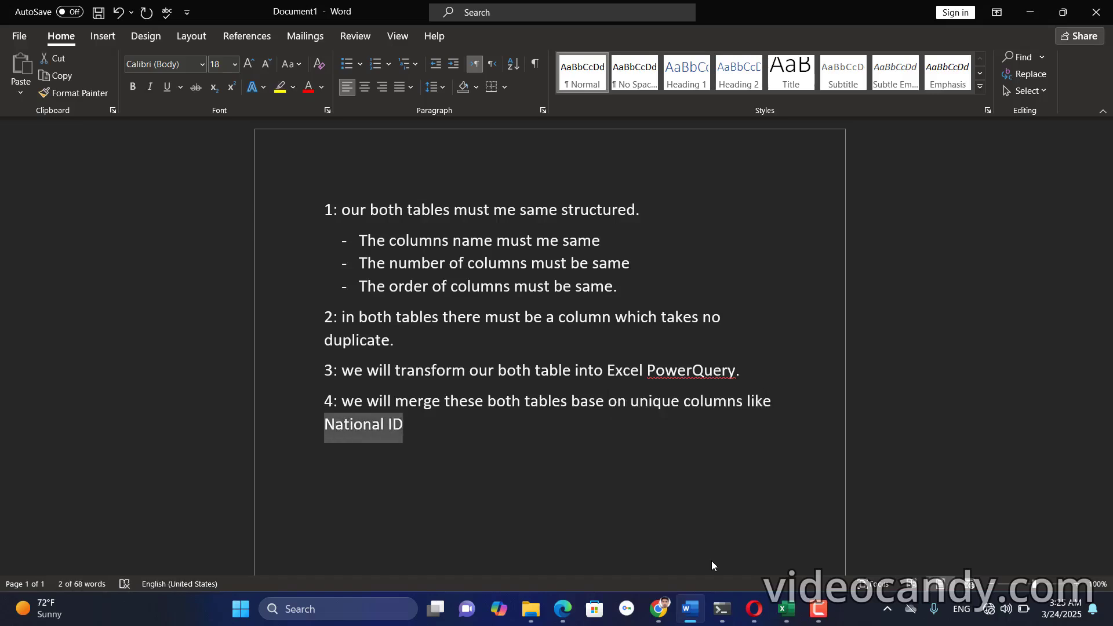
{"action": "left_click", "coordinate": [280, 87]}
{"action": "left_click", "coordinate": [449, 426]}
- Add the line "5: the resulted table with name Merge table should append to the New Contact List."
{"action": "key", "text": "Return"}
{"action": "type", "text": "5"}
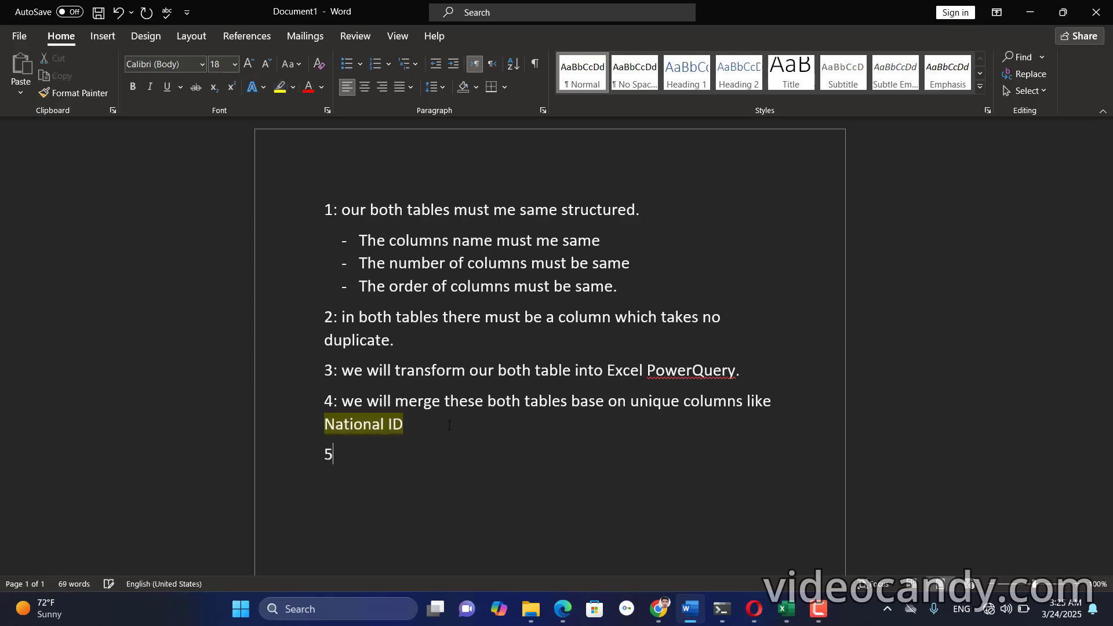
{"action": "type", "text": ": the m"}
{"action": "key", "text": "BackSpace"}
{"action": "type", "text": "resulted table "}
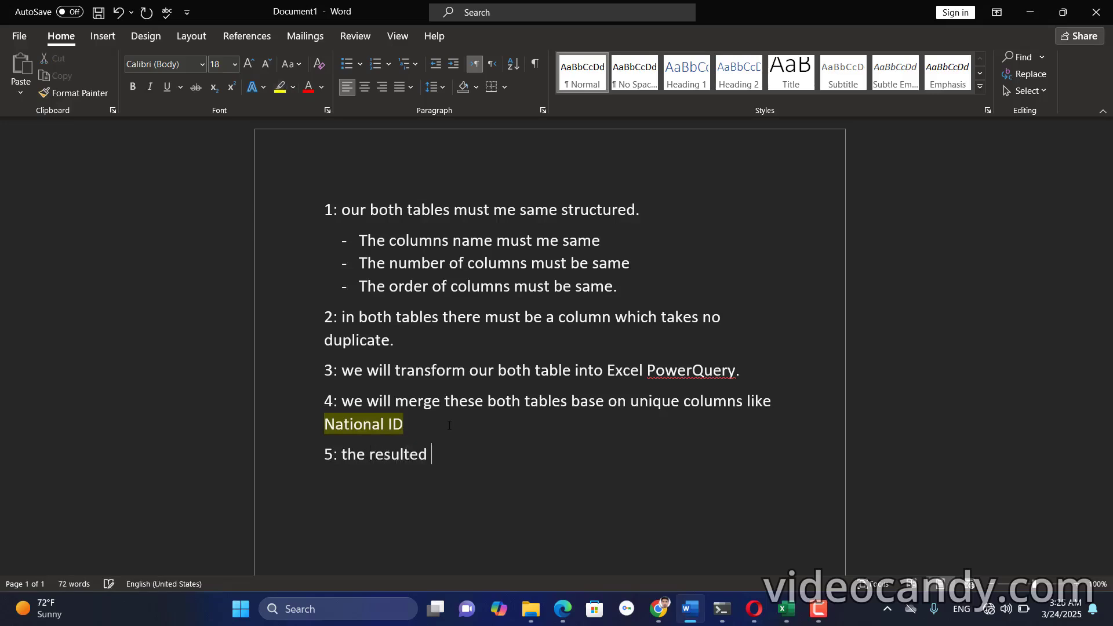
{"action": "type", "text": "with na"}
{"action": "key", "text": "Left"}
{"action": "type", "text": "n"}
{"action": "key", "text": "Right"}
{"action": "type", "text": "me "}
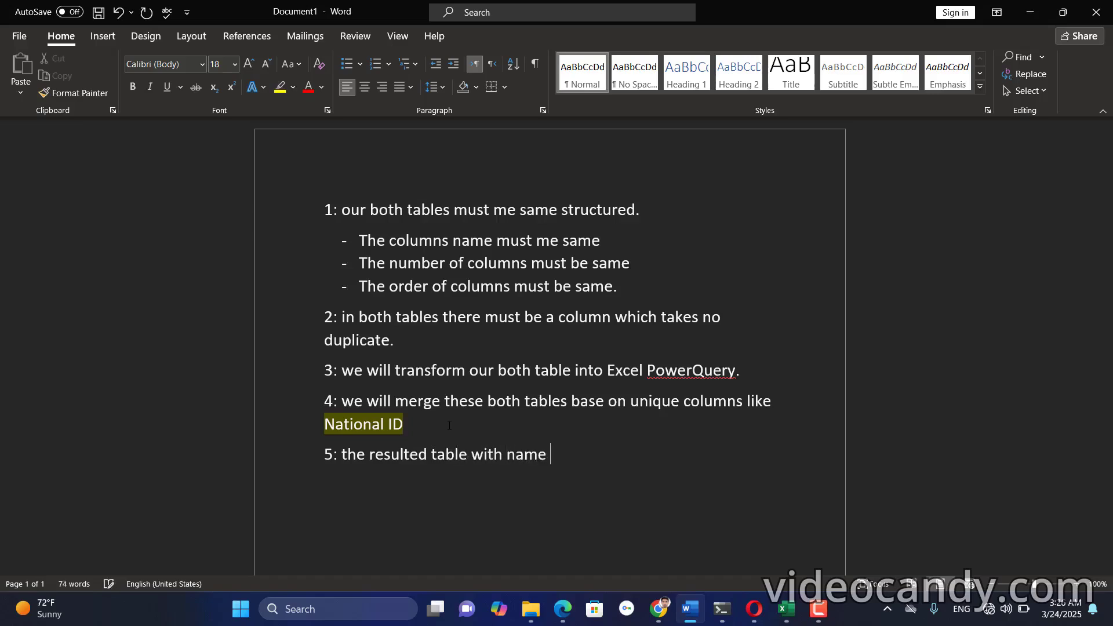
{"action": "type", "text": "Merge table should append to the New C"}
{"action": "key", "text": "BackSpace"}
{"action": "type", "text": "Conte"}
{"action": "key", "text": "BackSpace"}
{"action": "type", "text": "act List "}
{"action": "type", "text": "to"}
{"action": "key", "text": "BackSpace"}
{"action": "key", "text": "BackSpace"}
{"action": "key", "text": "BackSpace"}
{"action": "key", "text": "BackSpace"}
{"action": "type", "text": "."}
- Add the line "6: our final table with Name “Append table” is our result."
{"action": "key", "text": "Return"}
{"action": "type", "text": "6: our final table "}
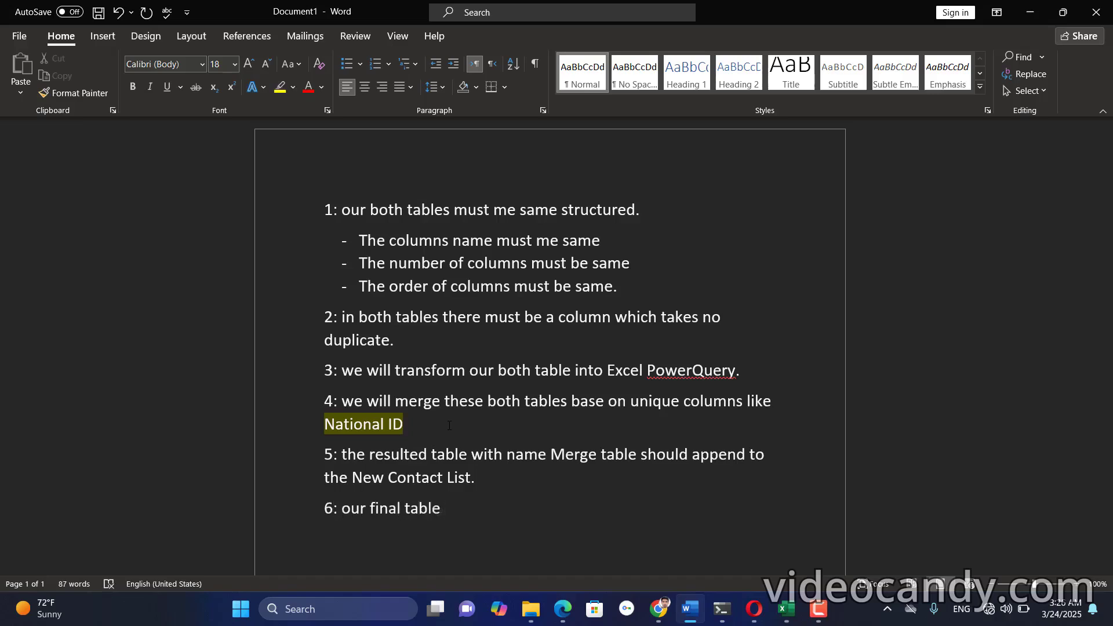
{"action": "type", "text": "with Name"}
{"action": "type", "text": " \"Append "}
{"action": "type", "text": "table"}
{"action": "type", "text": "\" is our "}
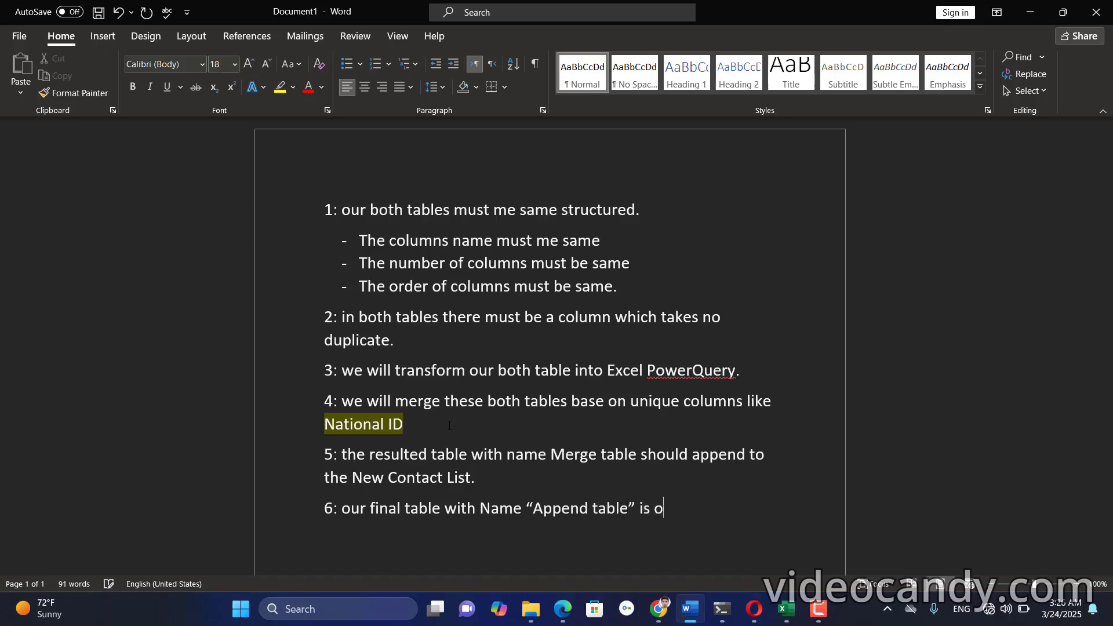
{"action": "type", "text": "t"}
{"action": "key", "text": "BackSpace"}
{"action": "type", "text": "result."}
- Switch to the Excel workbook and import data from the workbook file Contact List.xlsx on the Desktop
{"action": "left_click", "coordinate": [787, 617]}
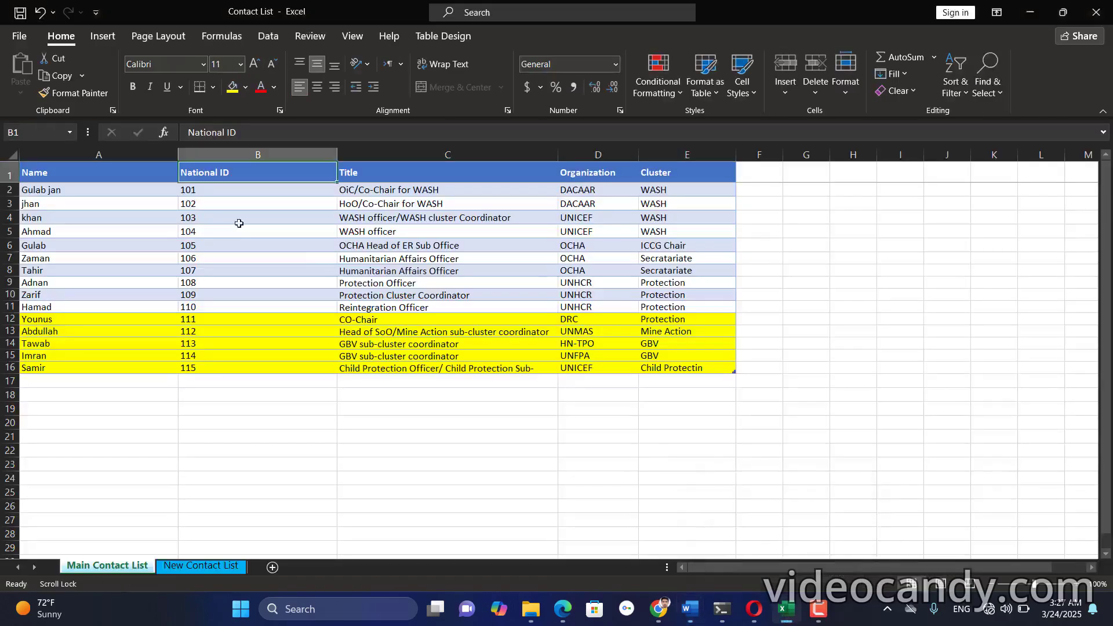
{"action": "left_click", "coordinate": [275, 41]}
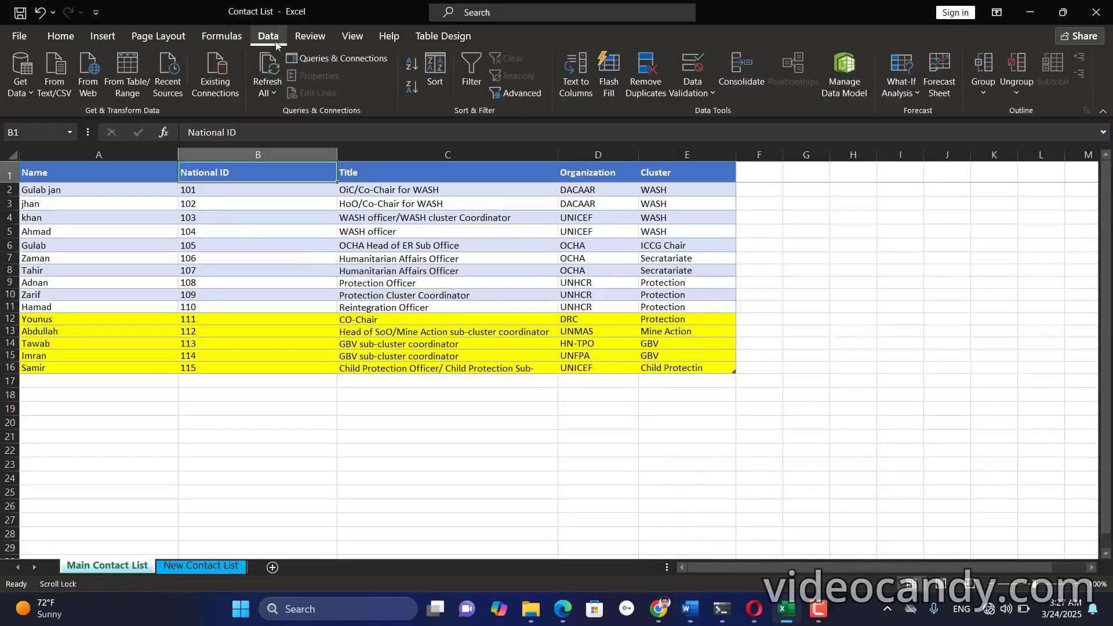
{"action": "left_click", "coordinate": [29, 99]}
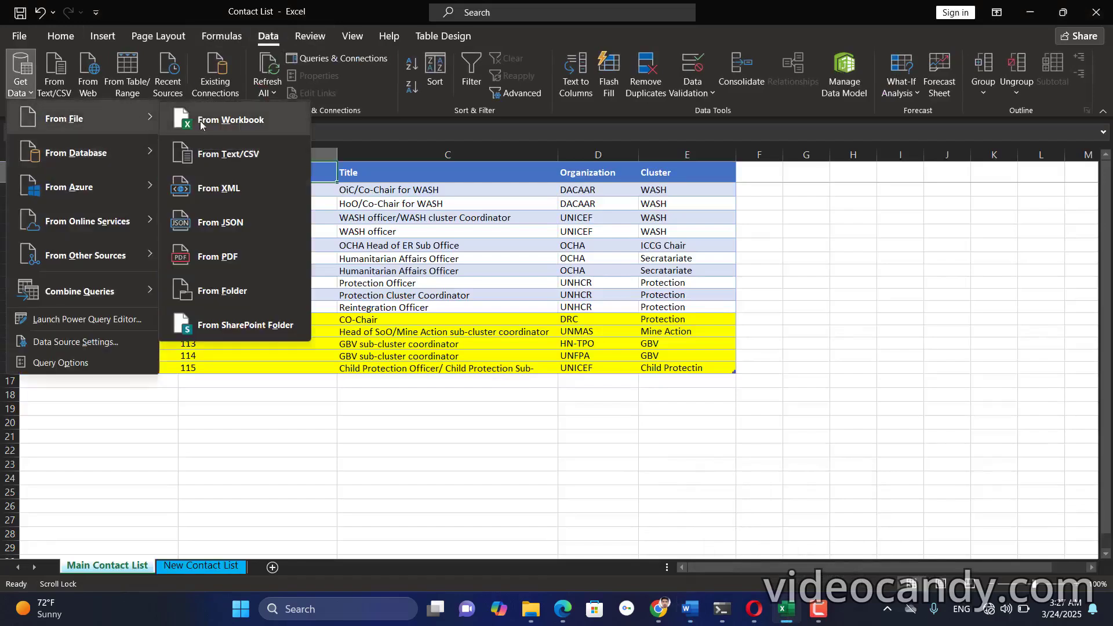
{"action": "left_click", "coordinate": [209, 123]}
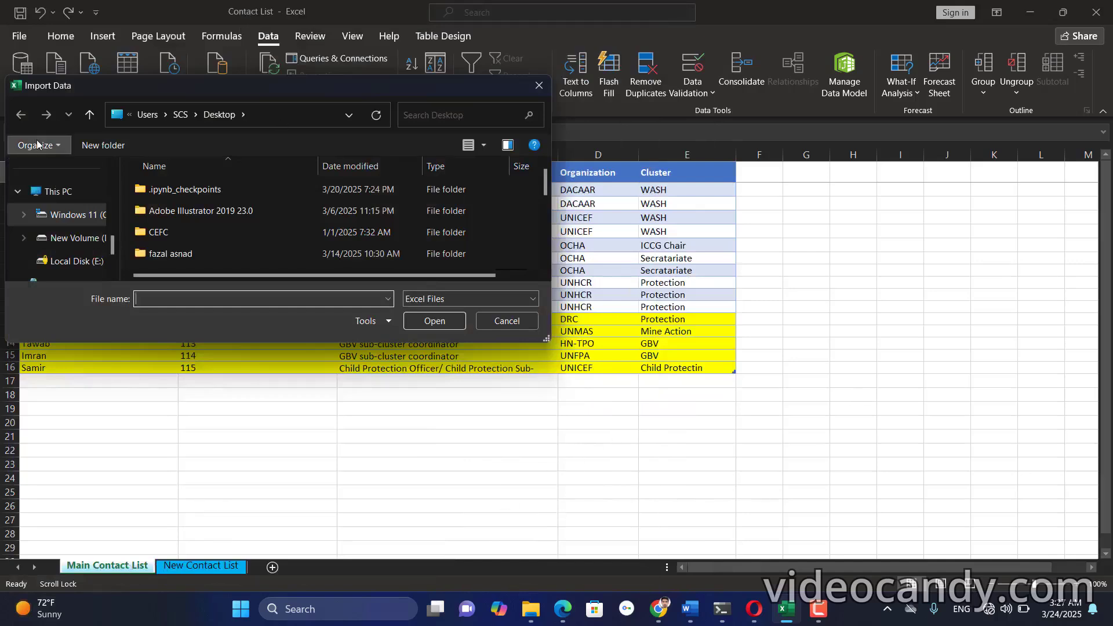
{"action": "scroll", "coordinate": [64, 225], "scroll_direction": "up", "scroll_amount": 5}
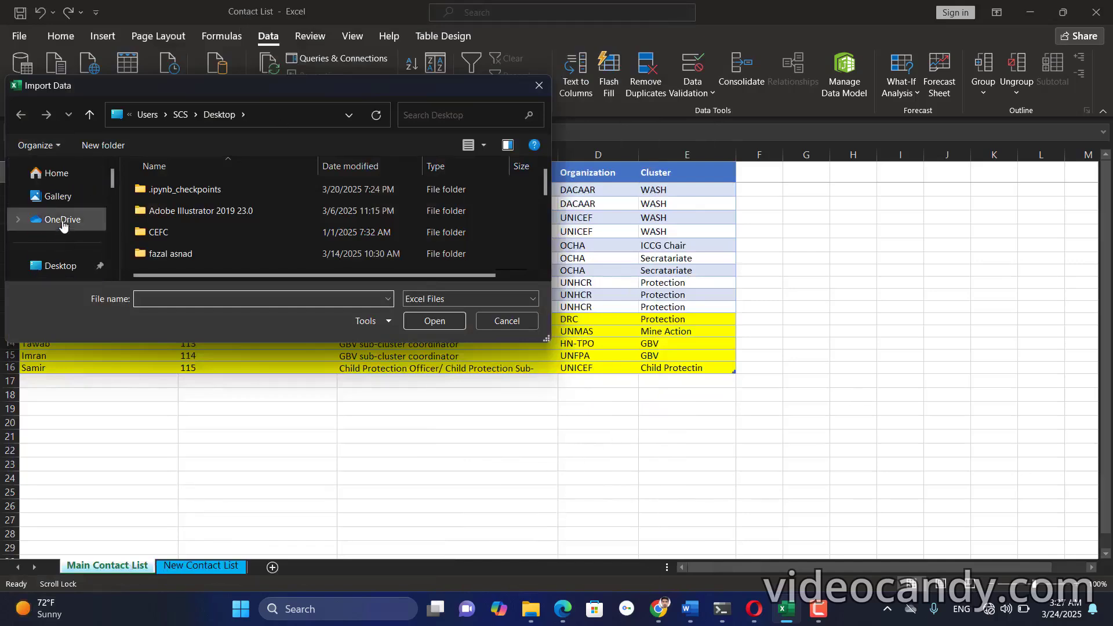
{"action": "left_click", "coordinate": [61, 265]}
{"action": "left_click", "coordinate": [173, 300]}
{"action": "type", "text": "cont"}
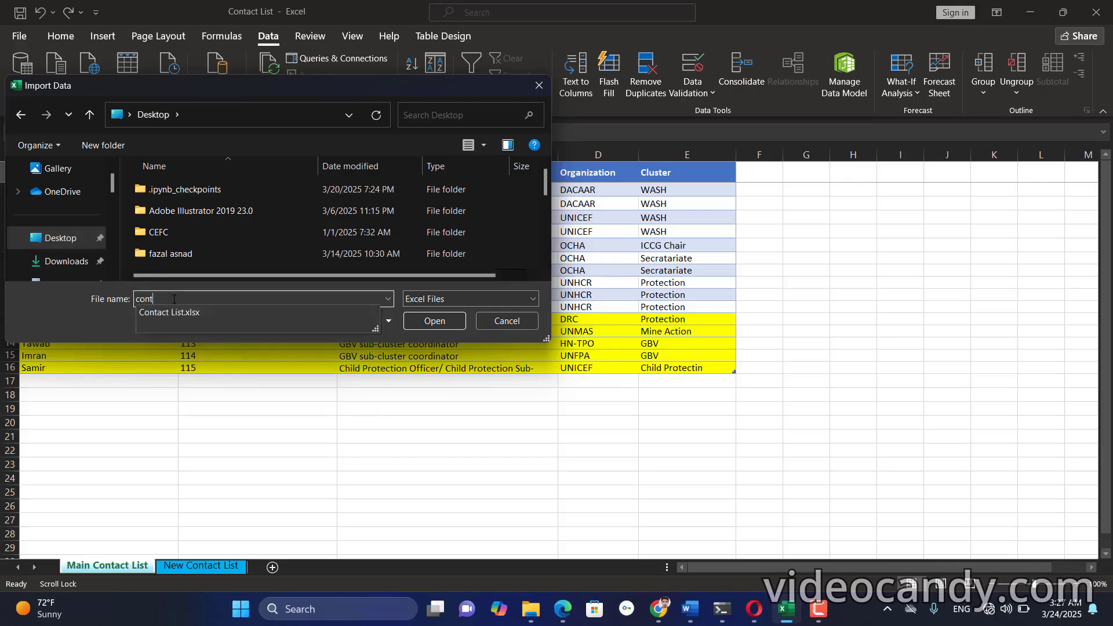
{"action": "left_click", "coordinate": [286, 312]}
{"action": "left_click", "coordinate": [432, 320]}
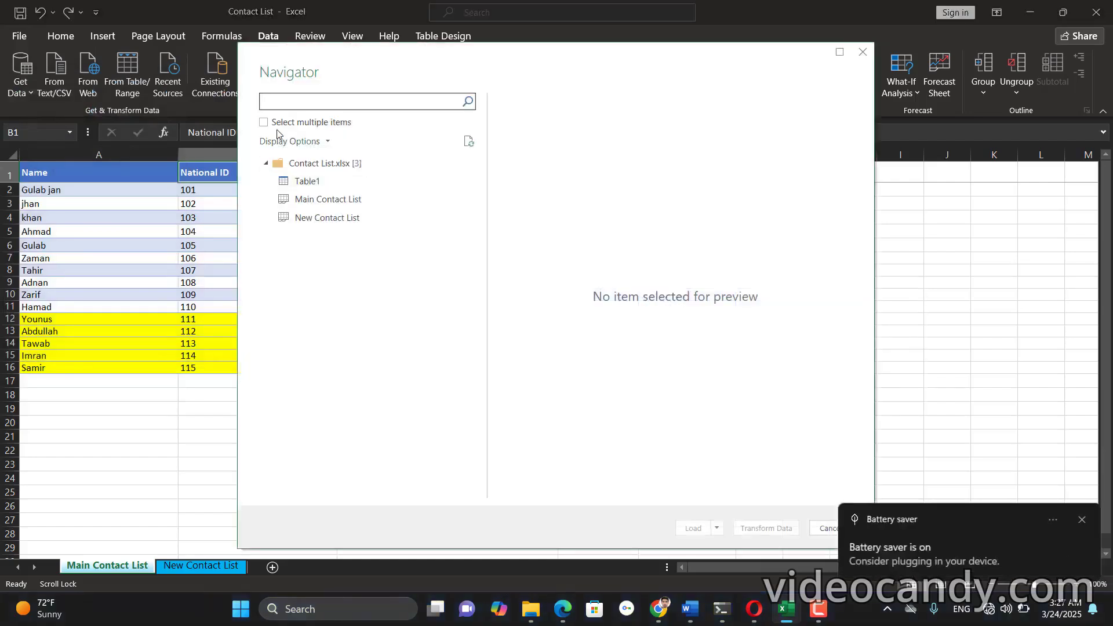
- Enable multiple selection, choose the Main Contact List and New Contact List sheets, and send them to Power Query for transformation
{"action": "left_click", "coordinate": [264, 122]}
{"action": "left_click", "coordinate": [282, 199]}
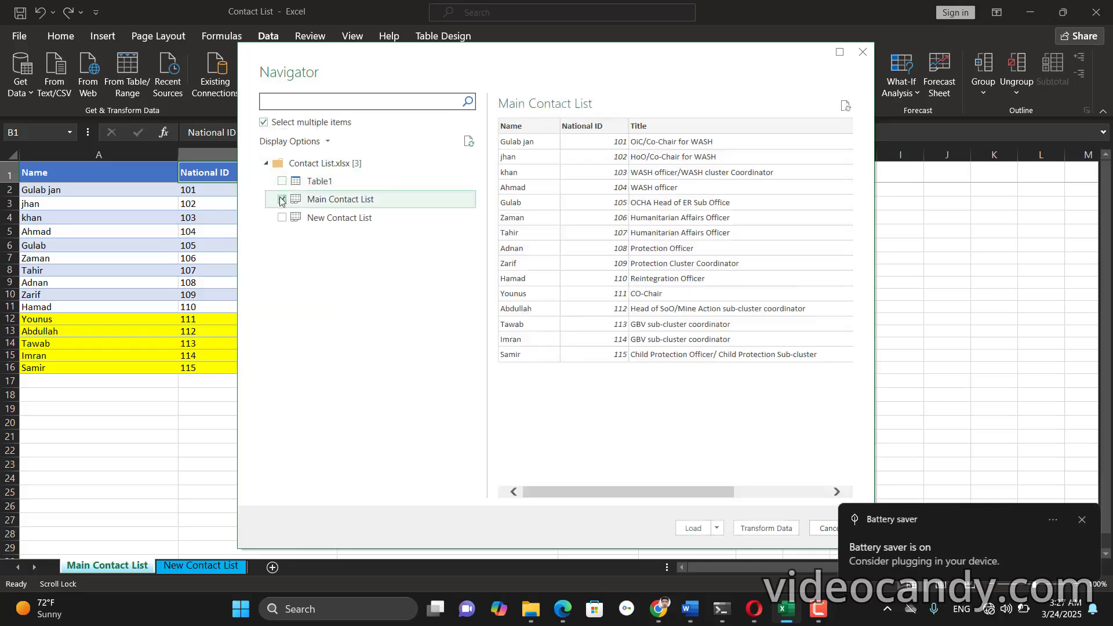
{"action": "left_click", "coordinate": [282, 218]}
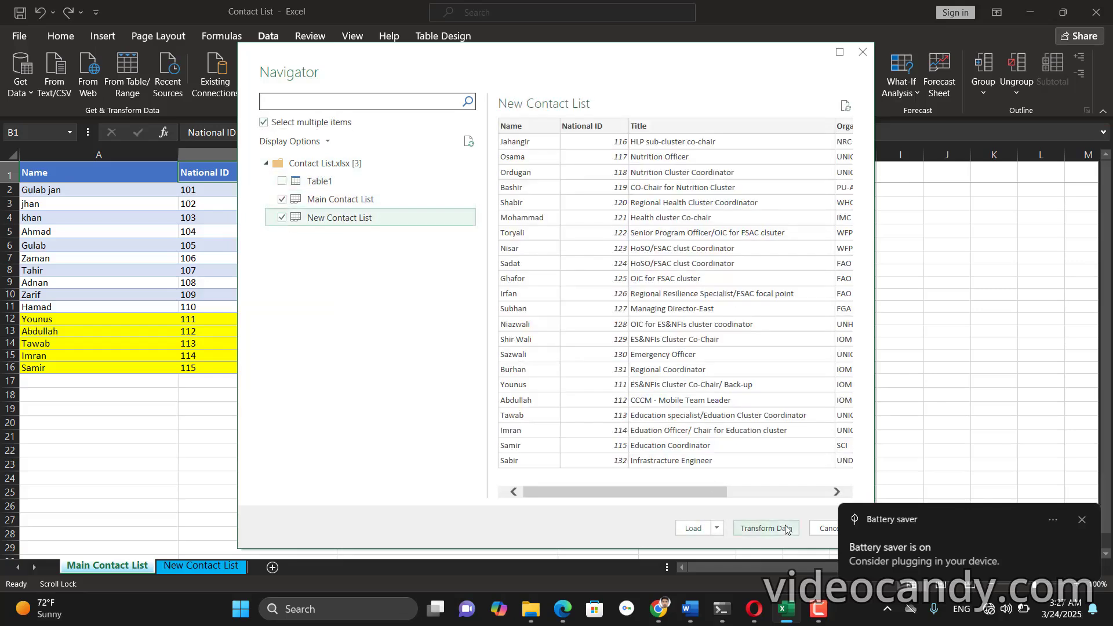
{"action": "left_click", "coordinate": [784, 531]}
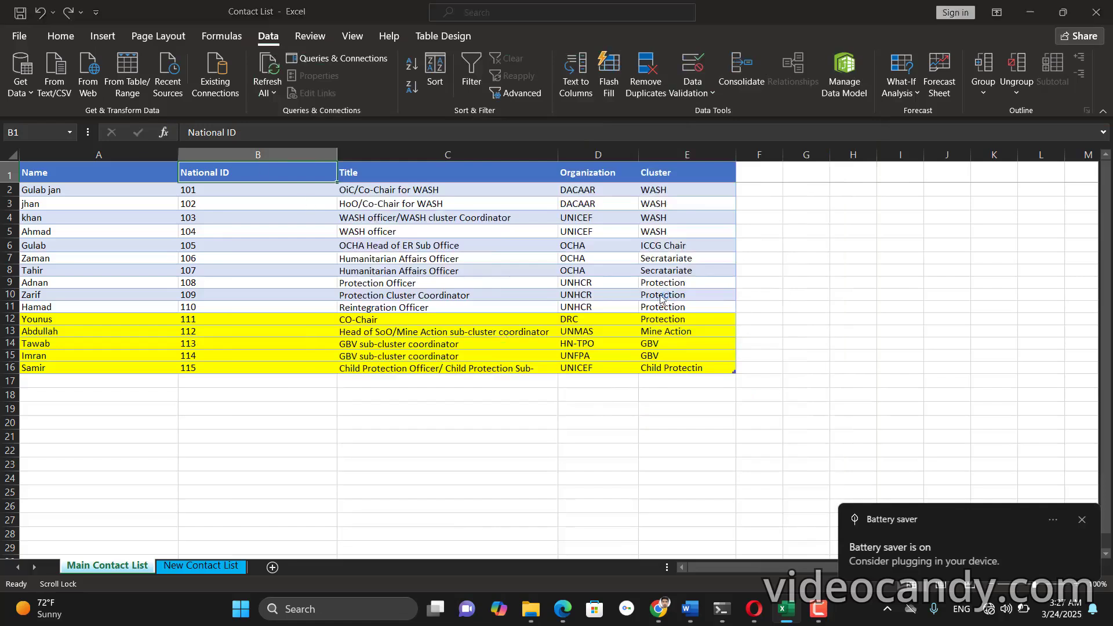
- Check the New Contact List query in Power Query, and load both contact list queries into new worksheets
{"action": "left_click", "coordinate": [1084, 518]}
{"action": "left_click", "coordinate": [701, 367]}
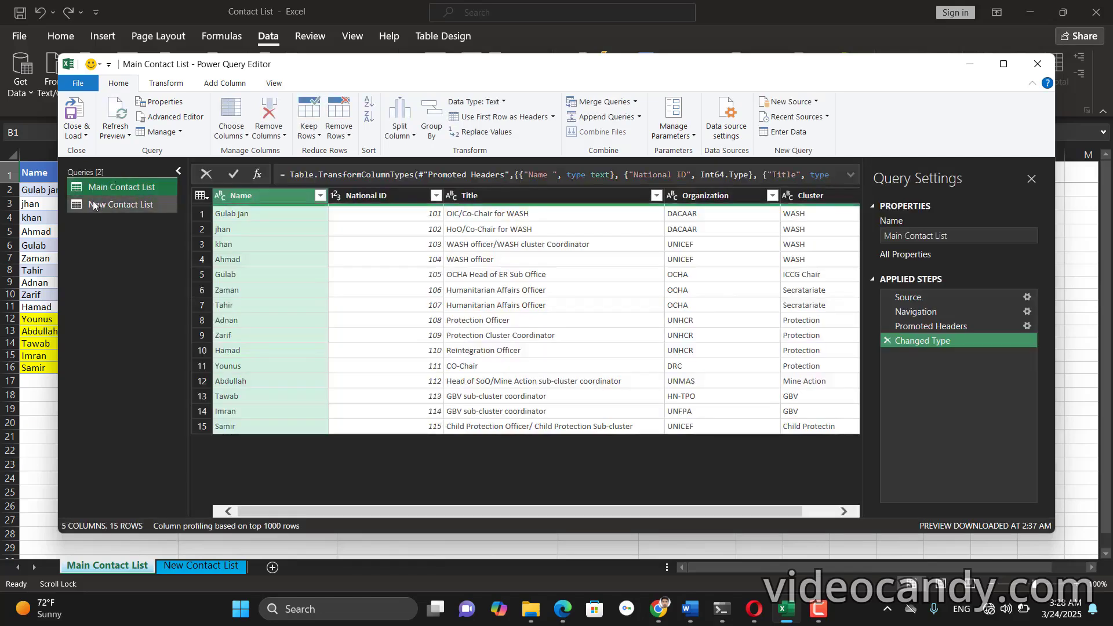
{"action": "left_click", "coordinate": [93, 204]}
{"action": "left_click", "coordinate": [87, 134]}
{"action": "left_click", "coordinate": [116, 149]}
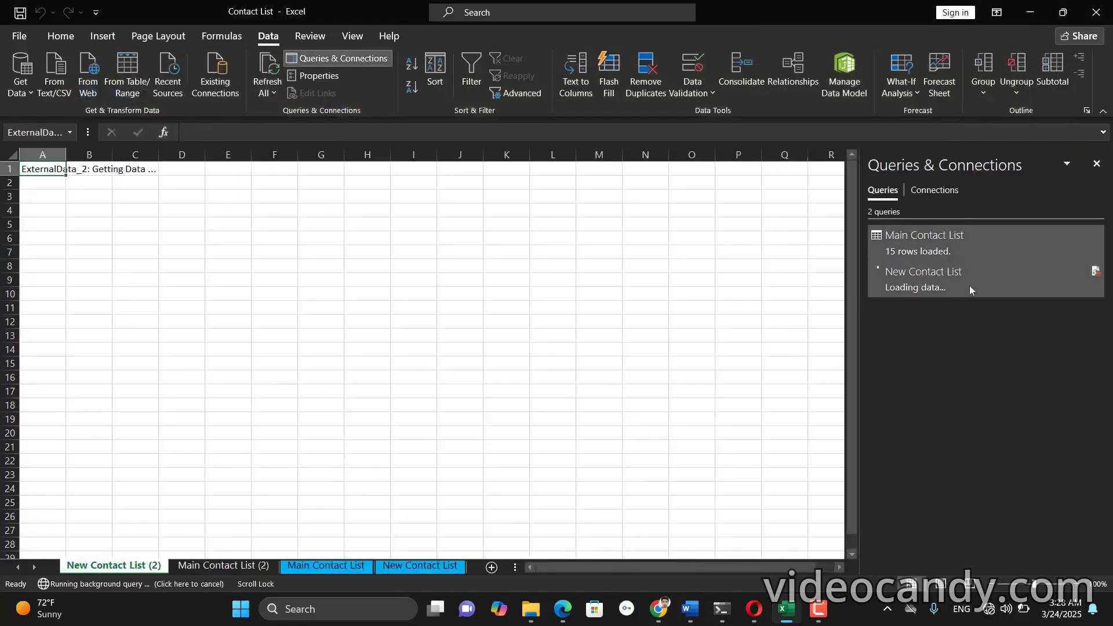
- Start a merge from the Main Contact List query and choose New Contact List as the second table
{"action": "mouse_move", "coordinate": [967, 285]}
{"action": "mouse_move", "coordinate": [951, 244]}
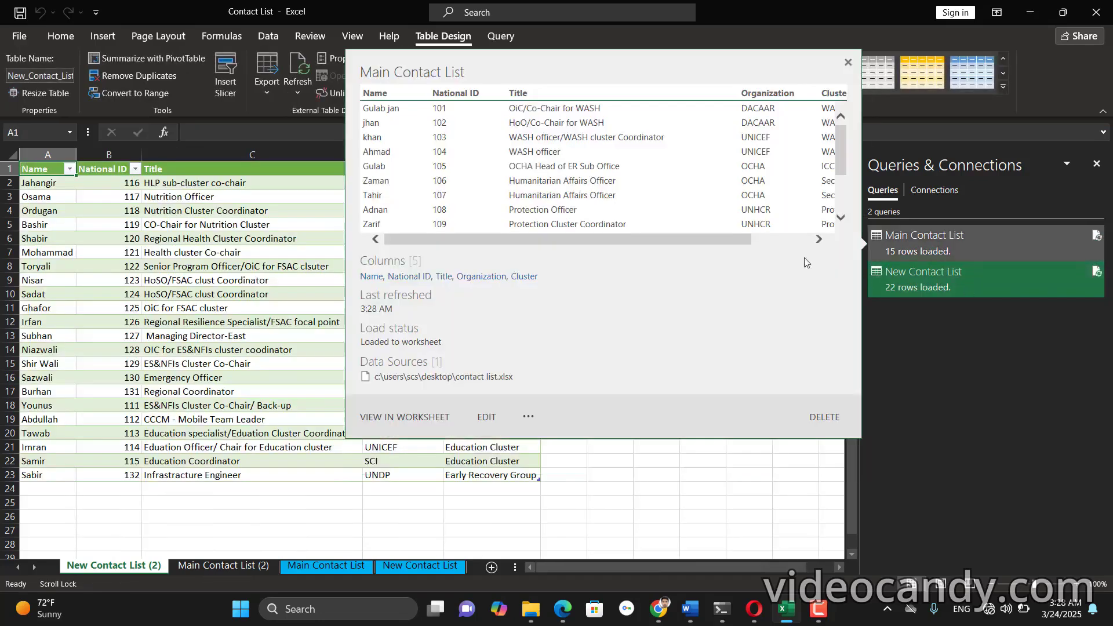
{"action": "left_click", "coordinate": [528, 417]}
{"action": "left_click", "coordinate": [563, 490]}
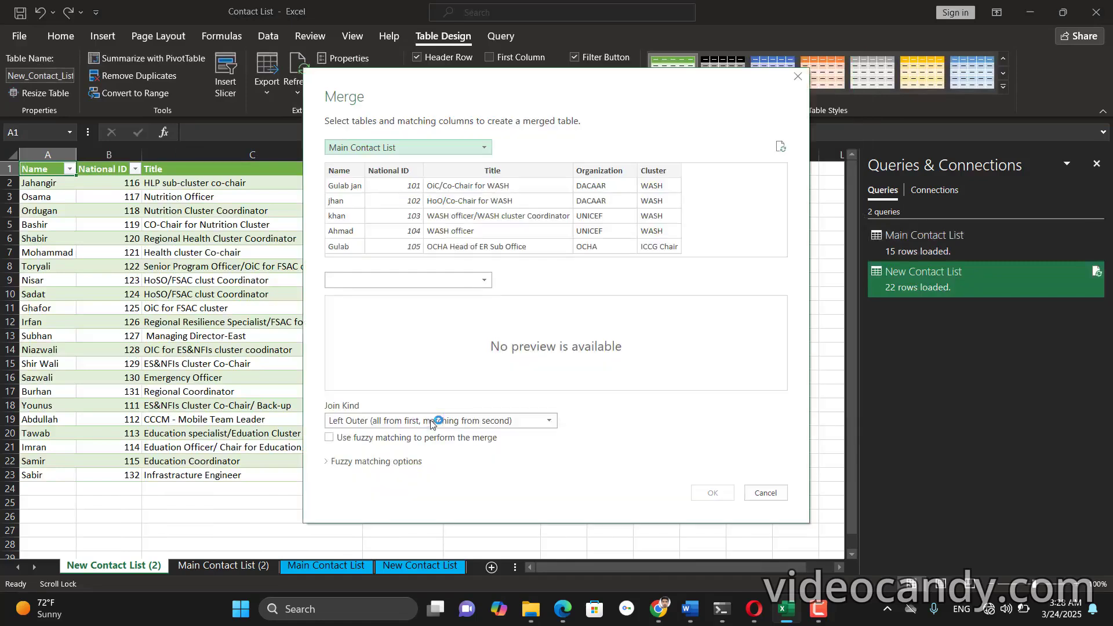
{"action": "left_click", "coordinate": [486, 280]}
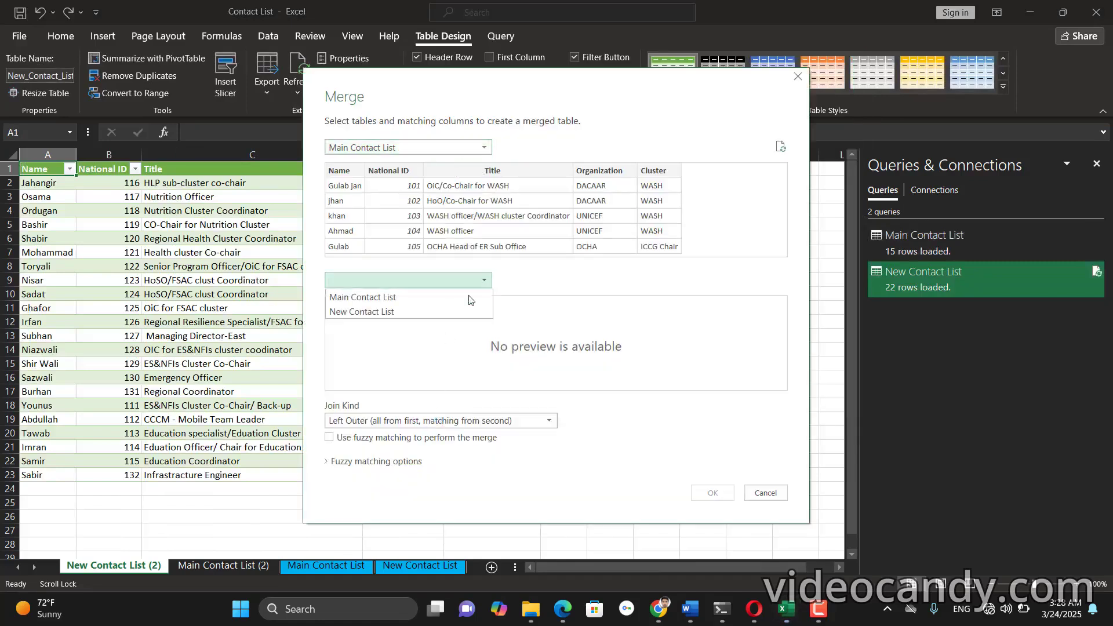
{"action": "left_click", "coordinate": [464, 312]}
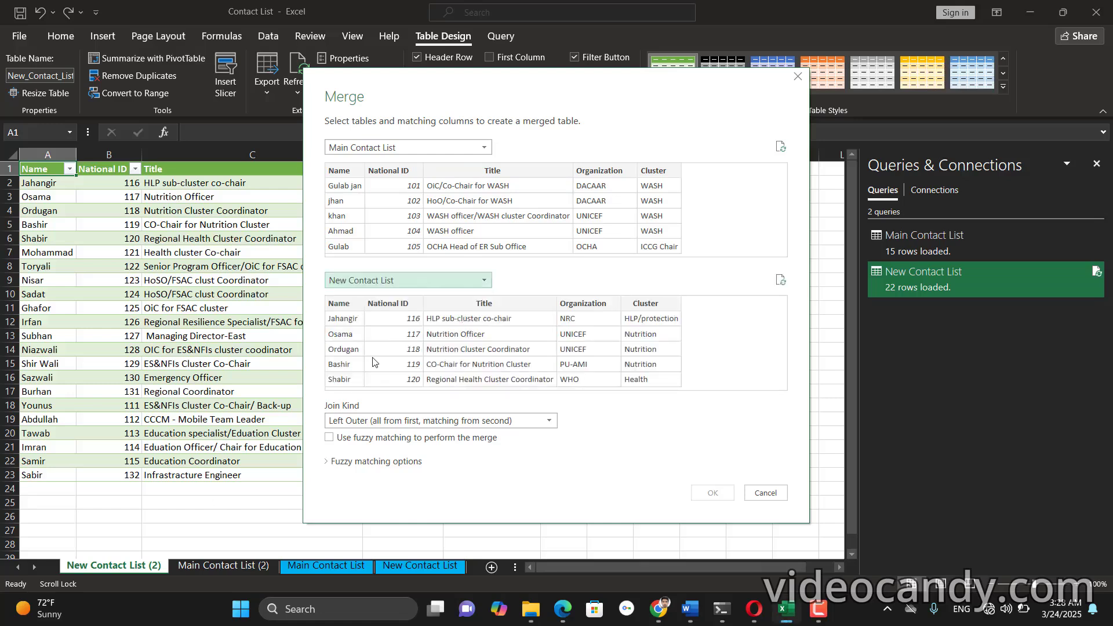
- Match both tables on National ID with a Left Anti (rows only in first) join, and load the merged query into a worksheet
{"action": "left_click", "coordinate": [406, 173]}
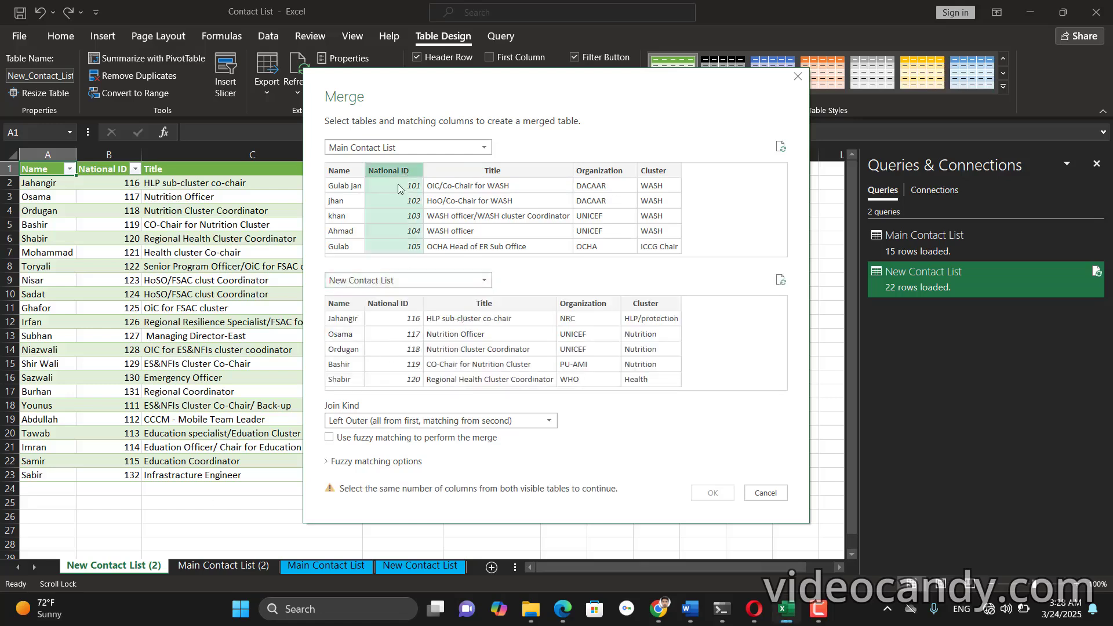
{"action": "left_click", "coordinate": [399, 305]}
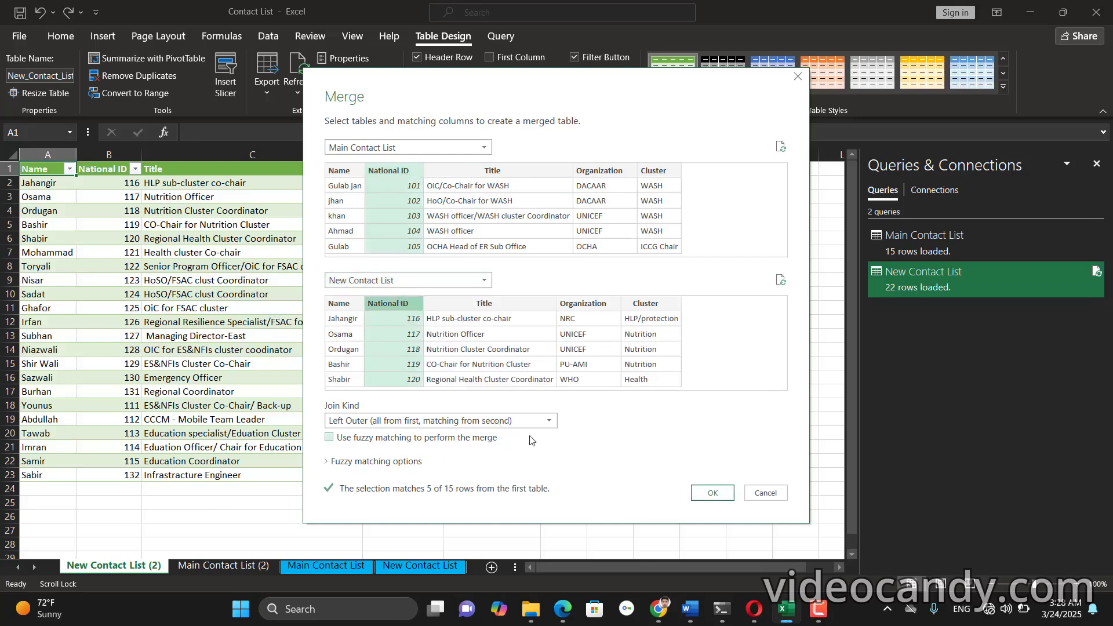
{"action": "left_click", "coordinate": [551, 425]}
{"action": "left_click", "coordinate": [482, 496]}
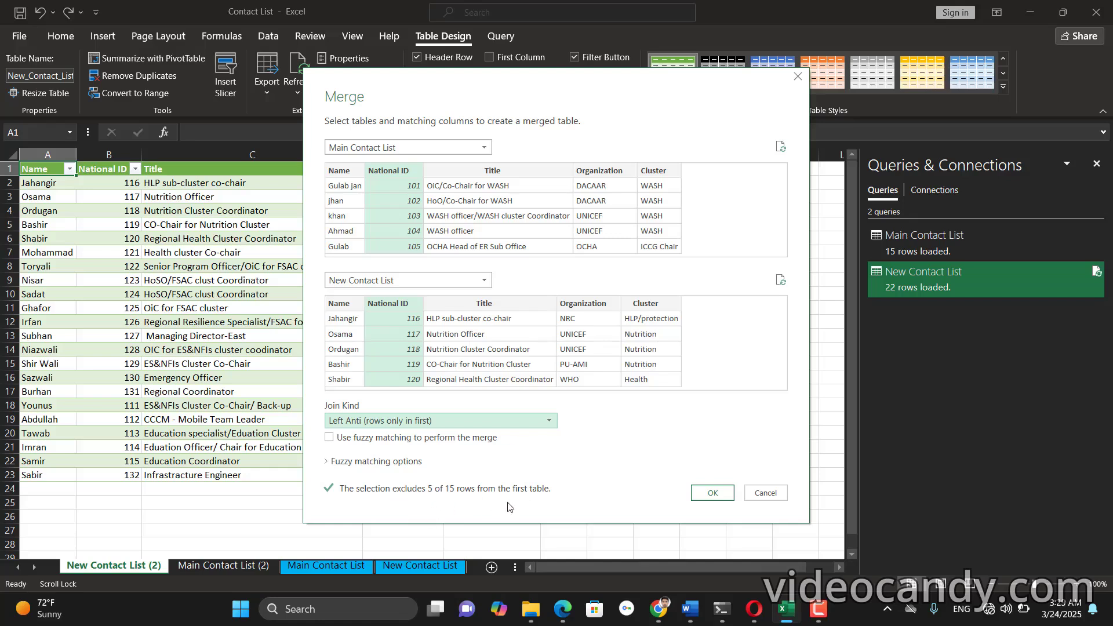
{"action": "left_click", "coordinate": [712, 494]}
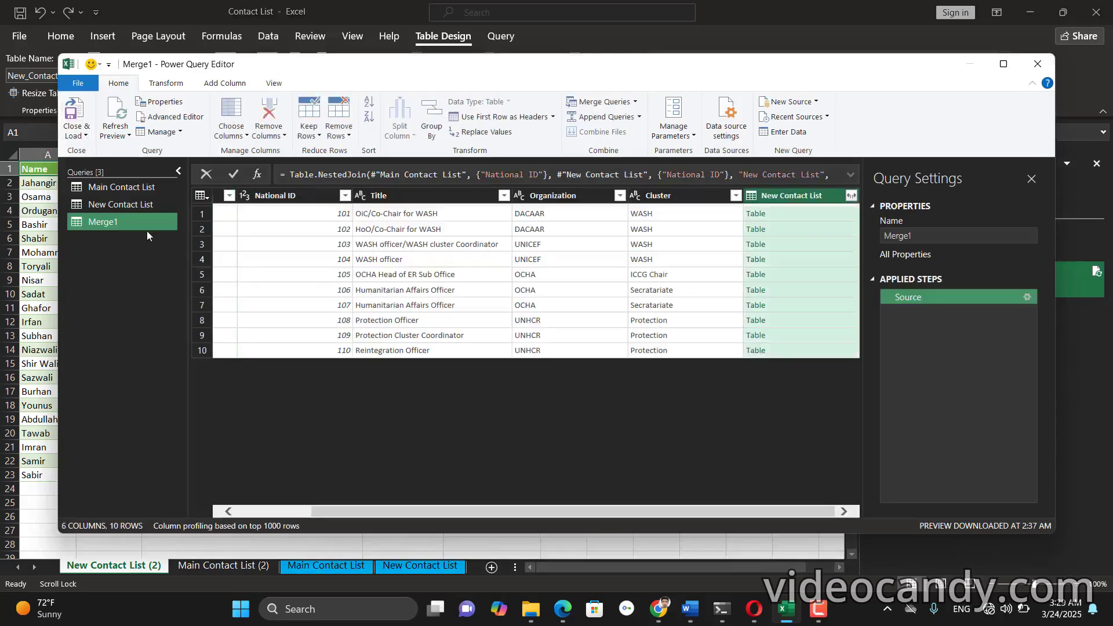
{"action": "left_click", "coordinate": [87, 136]}
{"action": "left_click", "coordinate": [113, 151]}
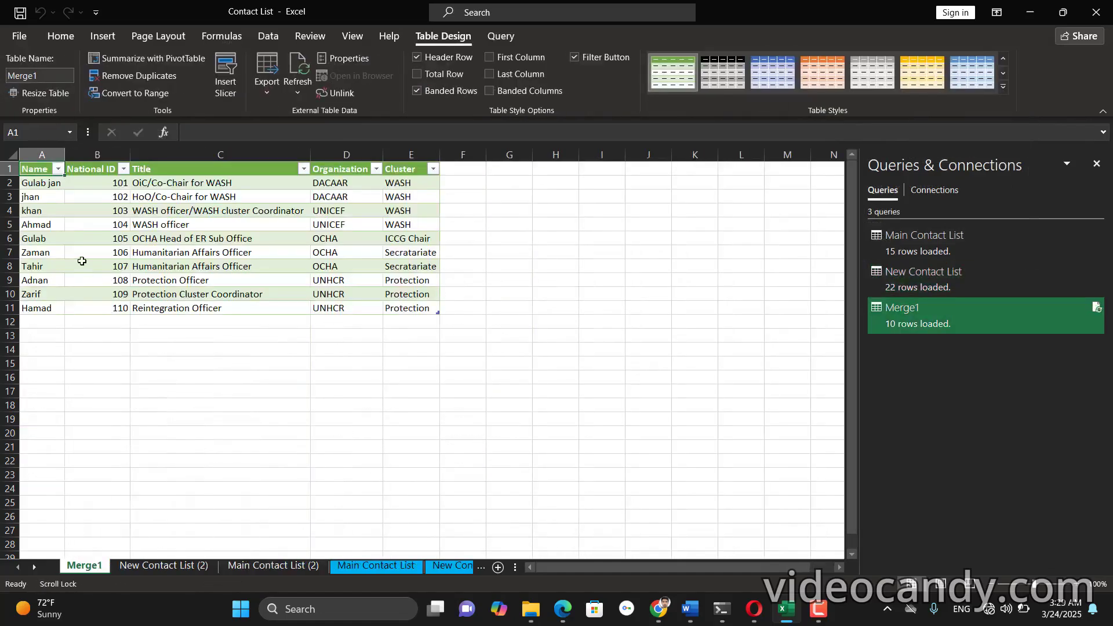
- Compare the names on the Merge1 sheet with those on the Main Contact List and New Contact List sheets, including the highlighted rows
{"action": "left_click_drag", "start_coordinate": [41, 182], "coordinate": [50, 312]}
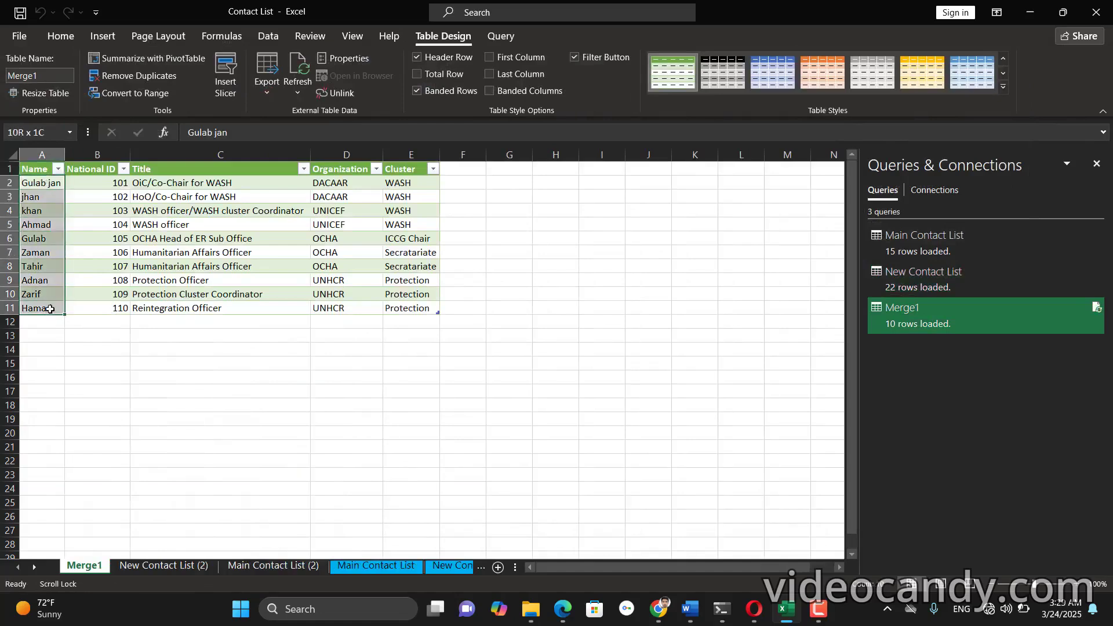
{"action": "left_click", "coordinate": [376, 565]}
{"action": "left_click_drag", "start_coordinate": [52, 191], "coordinate": [77, 367]}
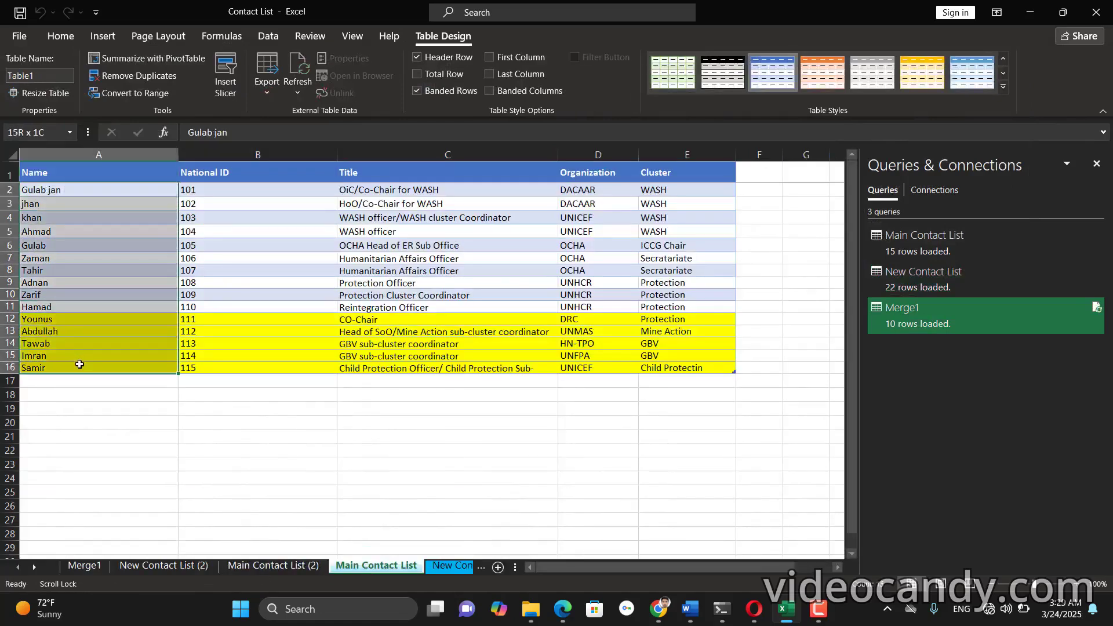
{"action": "left_click_drag", "start_coordinate": [66, 190], "coordinate": [75, 317]}
{"action": "left_click", "coordinate": [76, 320]}
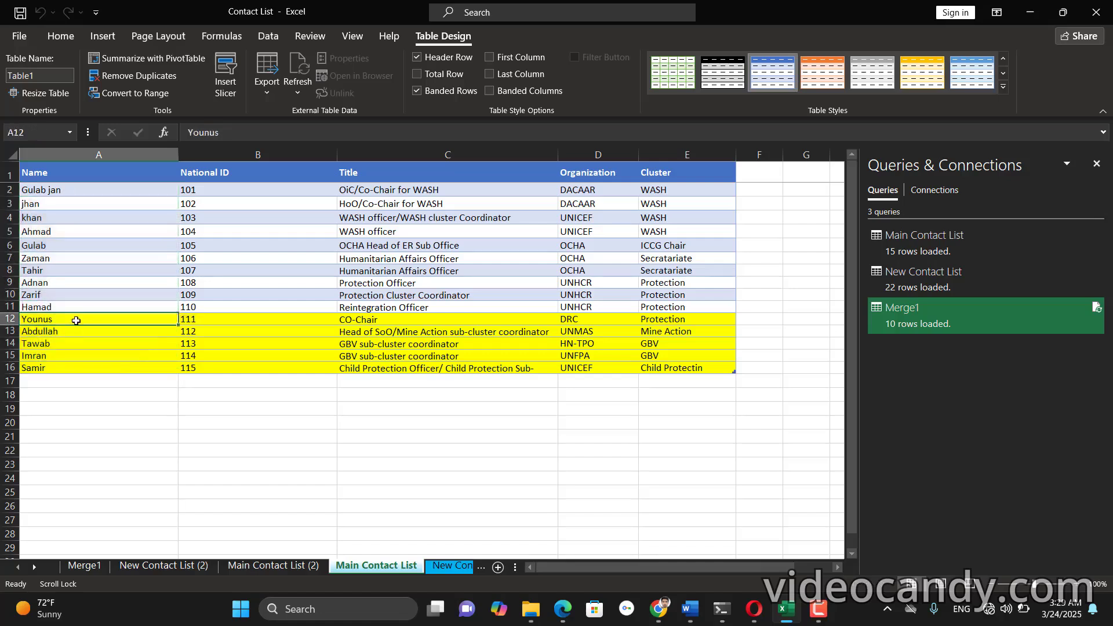
{"action": "left_click_drag", "start_coordinate": [103, 382], "coordinate": [102, 409]}
{"action": "left_click", "coordinate": [453, 566]}
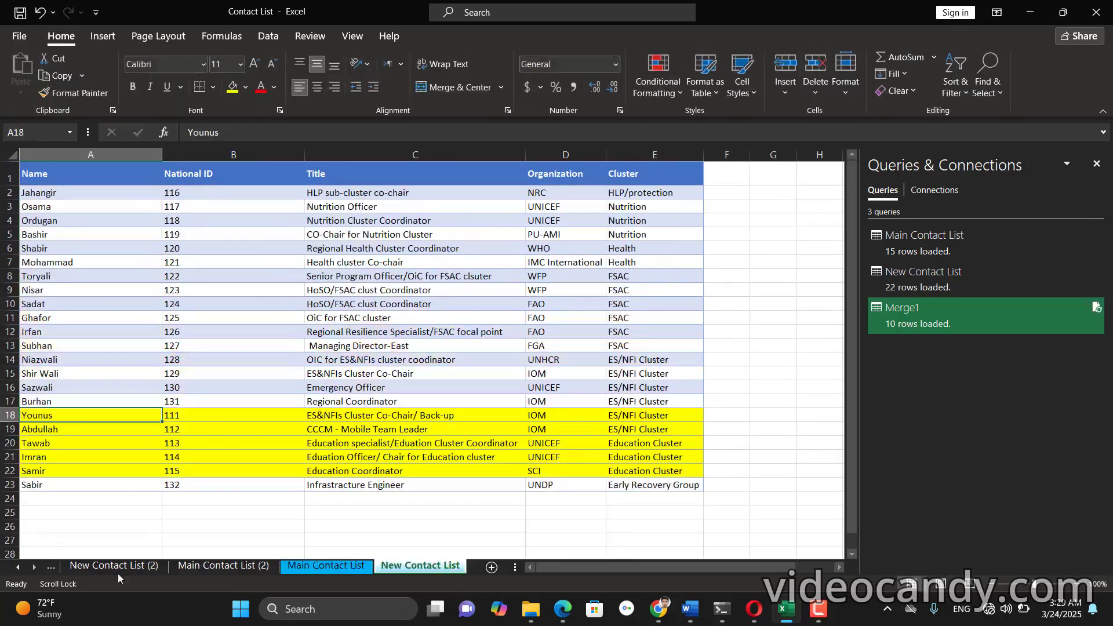
{"action": "left_click", "coordinate": [18, 566]}
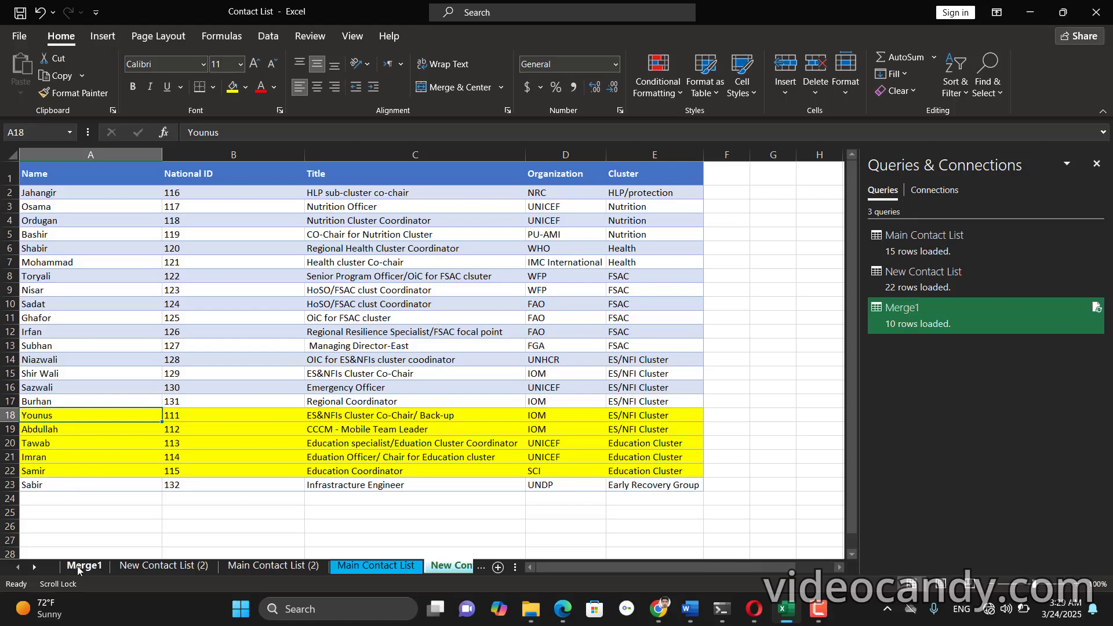
{"action": "left_click", "coordinate": [79, 570]}
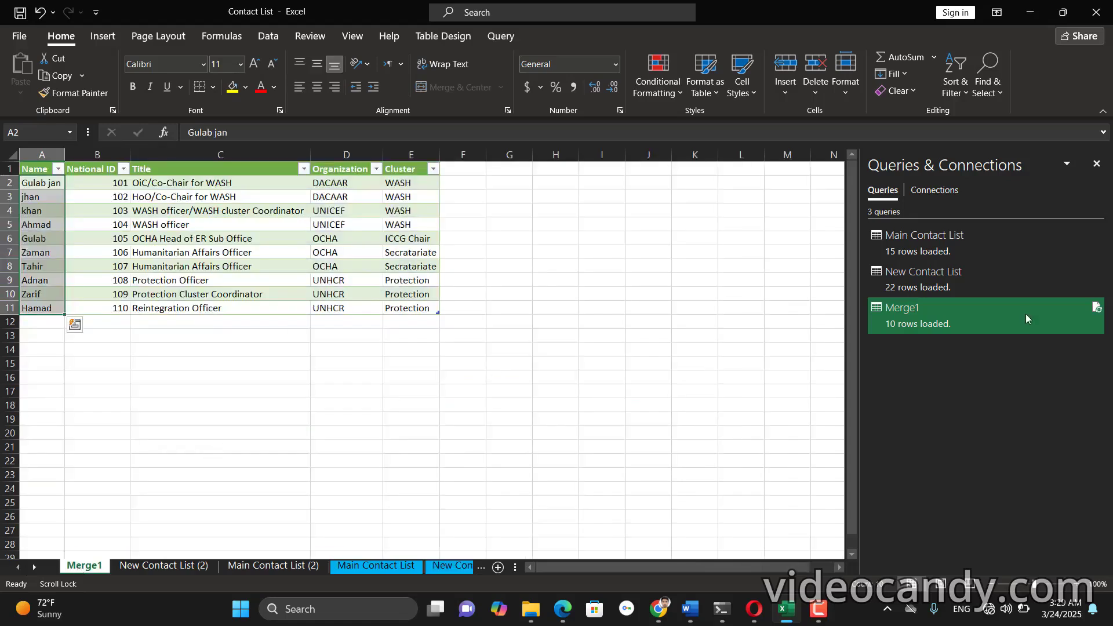
- Append the New Contact List query as the second table to the Merge1 query
{"action": "mouse_move", "coordinate": [1025, 315]}
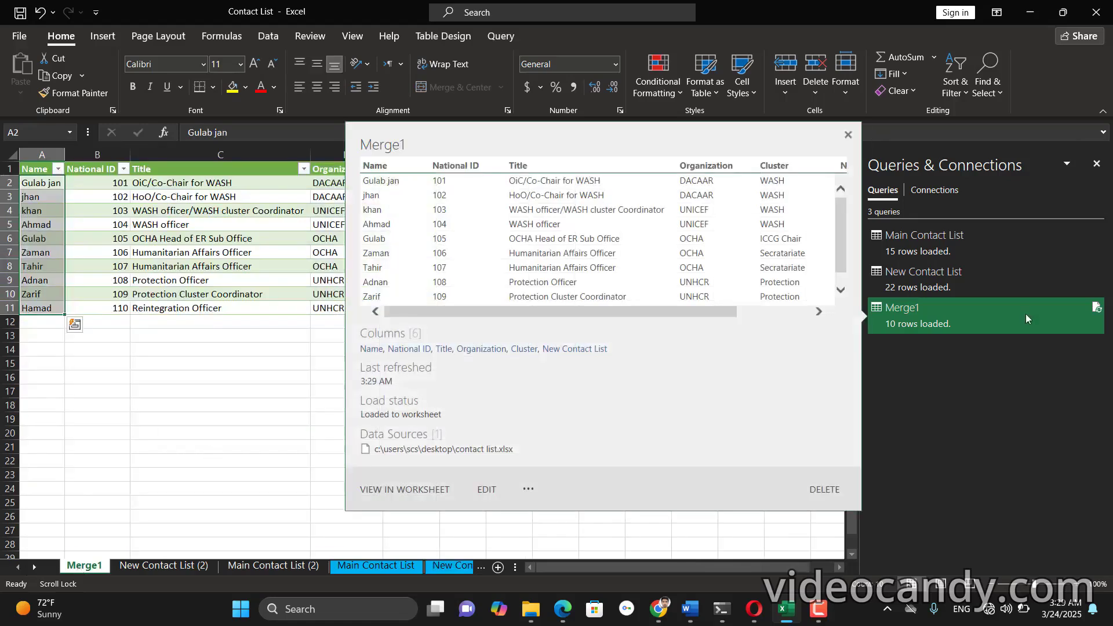
{"action": "left_click", "coordinate": [529, 490]}
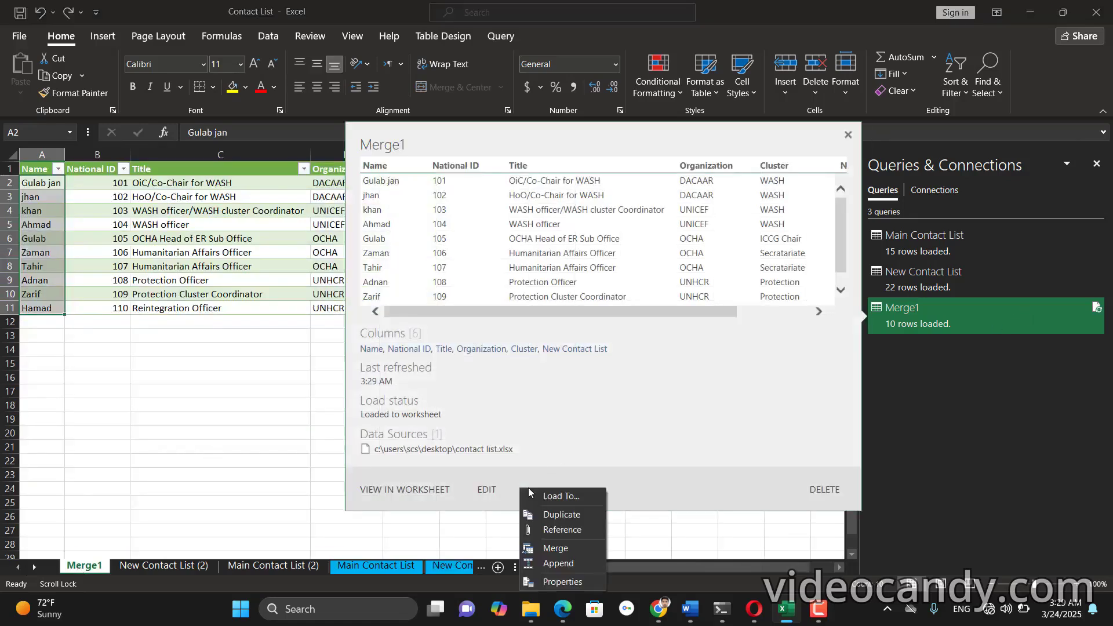
{"action": "left_click", "coordinate": [576, 566]}
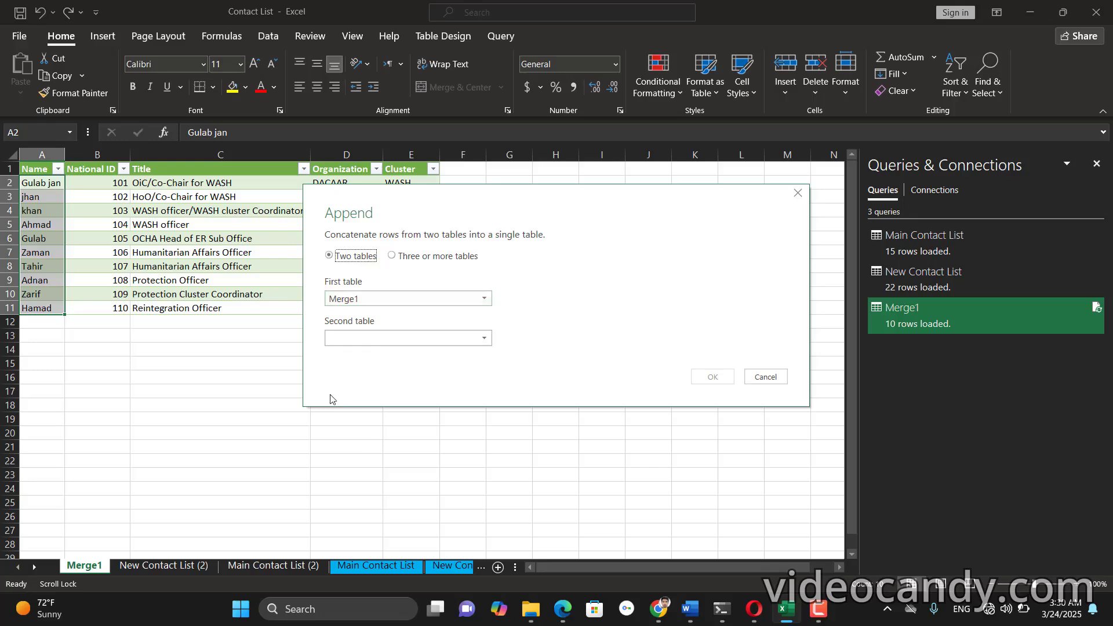
{"action": "left_click", "coordinate": [483, 339]}
{"action": "left_click", "coordinate": [448, 376]}
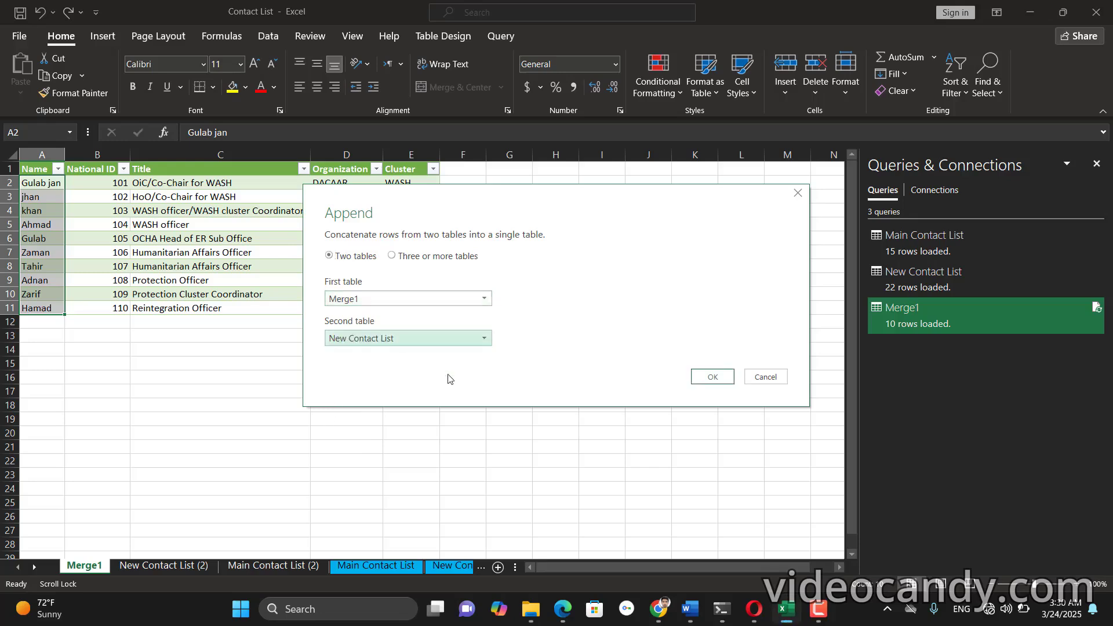
{"action": "left_click", "coordinate": [713, 377]}
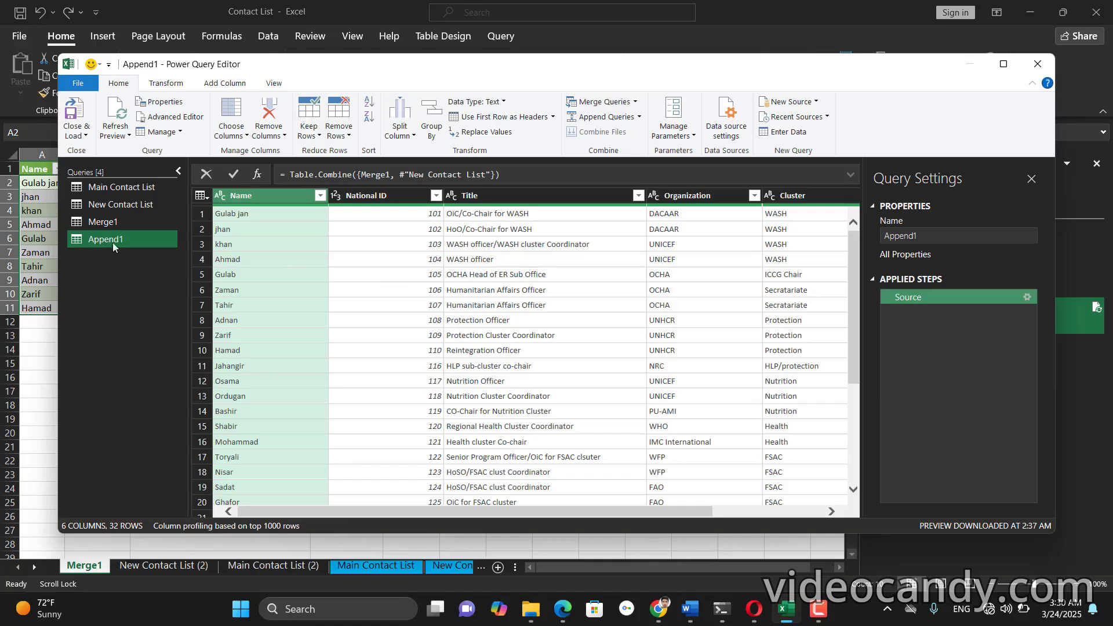
- Review the appended rows in Power Query and load the Append1 query into a new worksheet
{"action": "scroll", "coordinate": [487, 346], "scroll_direction": "down", "scroll_amount": 4}
{"action": "scroll", "coordinate": [487, 347], "scroll_direction": "up", "scroll_amount": 4}
{"action": "scroll", "coordinate": [487, 346], "scroll_direction": "down", "scroll_amount": 4}
{"action": "scroll", "coordinate": [487, 346], "scroll_direction": "up", "scroll_amount": 4}
{"action": "left_click", "coordinate": [84, 135]}
{"action": "left_click", "coordinate": [104, 151]}
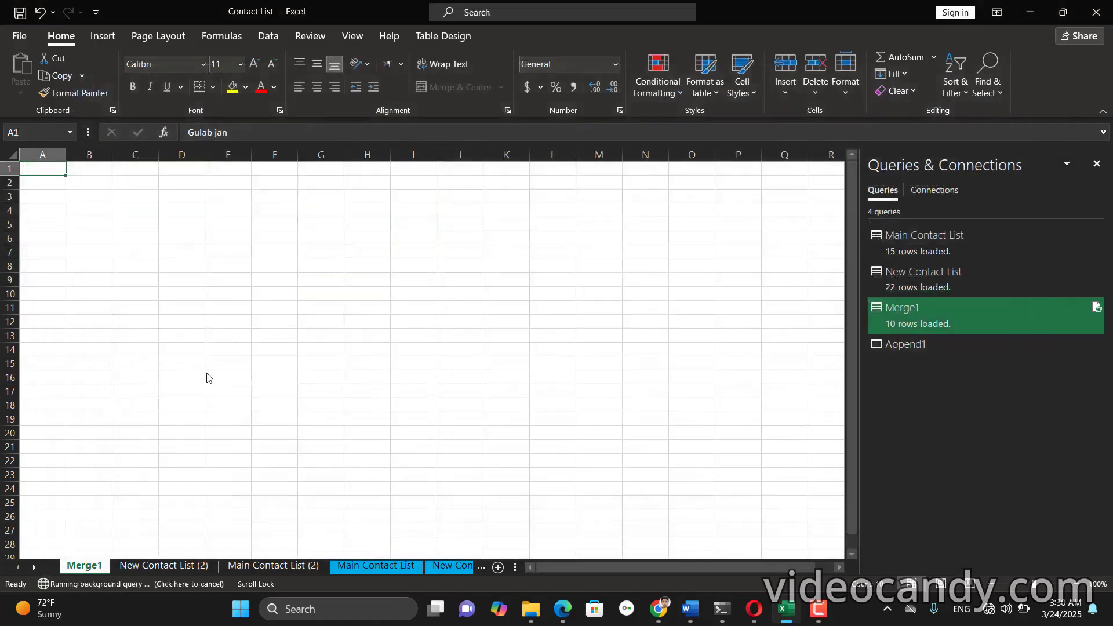
- Rename the Append1 worksheet as “Updated Main Contact list”
{"action": "double_click", "coordinate": [88, 566]}
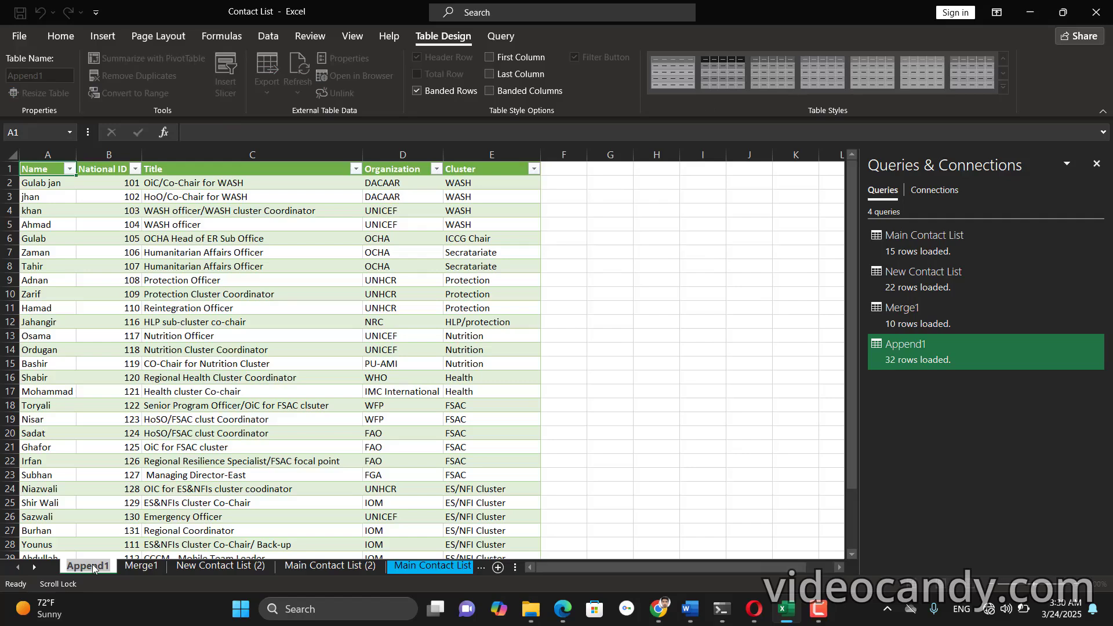
{"action": "type", "text": "Update"}
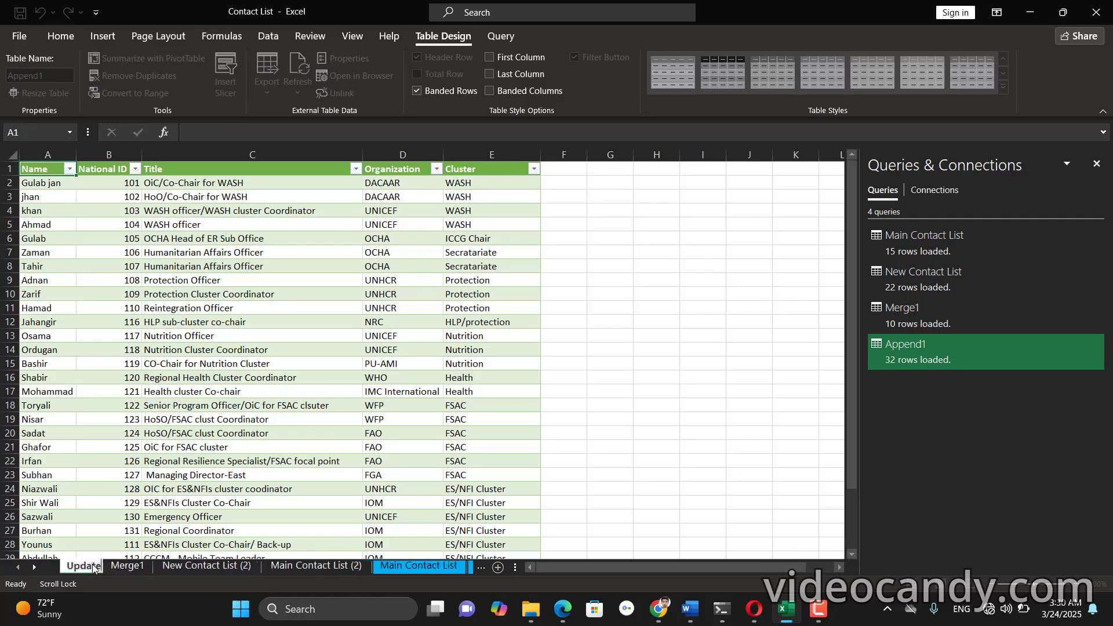
{"action": "type", "text": "d Main Contact list"}
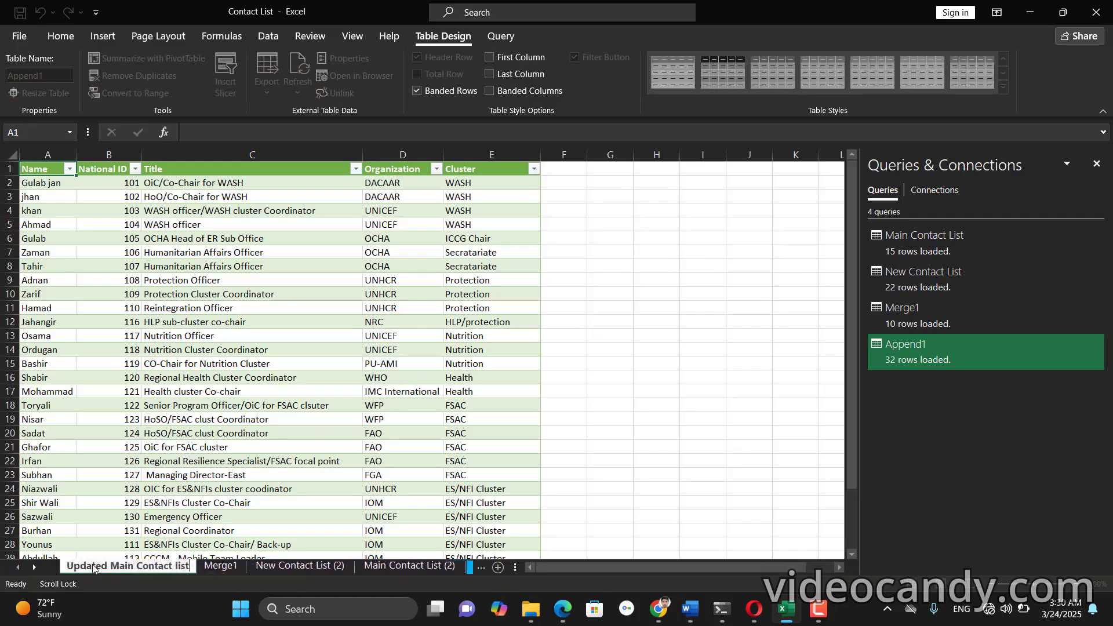
{"action": "left_click", "coordinate": [56, 184]}
- Check the names on the Updated Main Contact list sheet against both original contact lists, including the highlighted duplicate rows
{"action": "left_click_drag", "start_coordinate": [57, 183], "coordinate": [50, 502]}
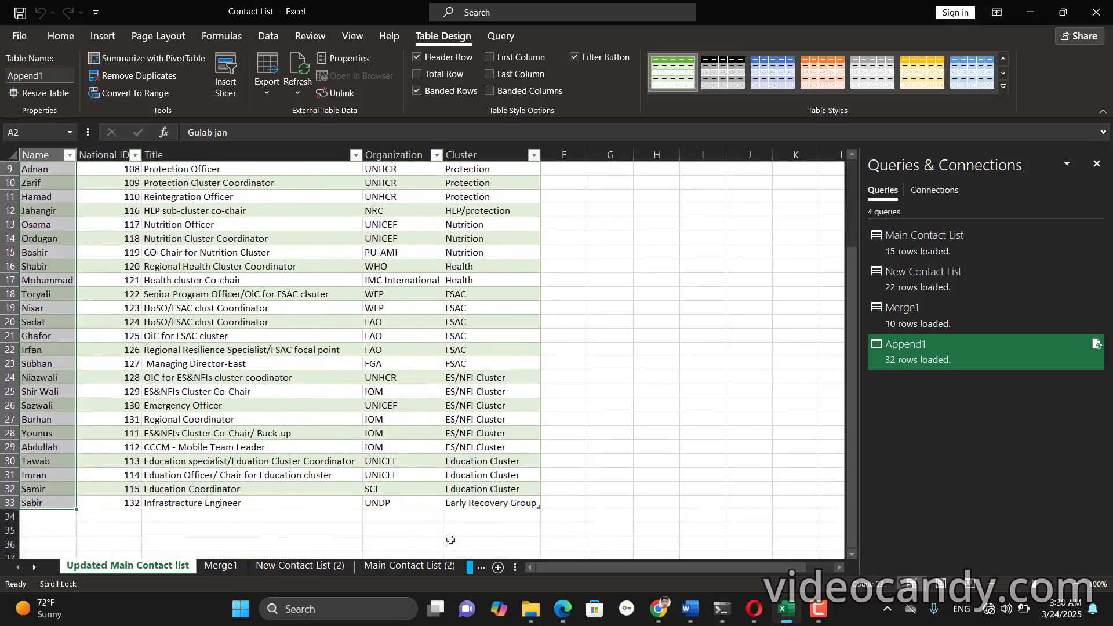
{"action": "left_click", "coordinate": [469, 566]}
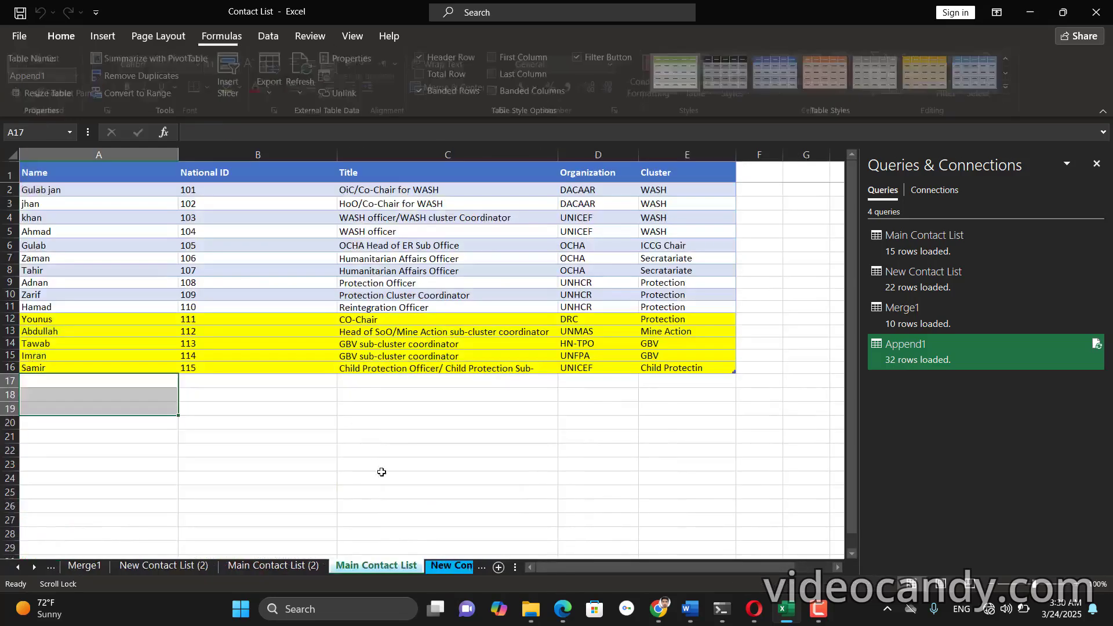
{"action": "left_click_drag", "start_coordinate": [122, 189], "coordinate": [129, 369]}
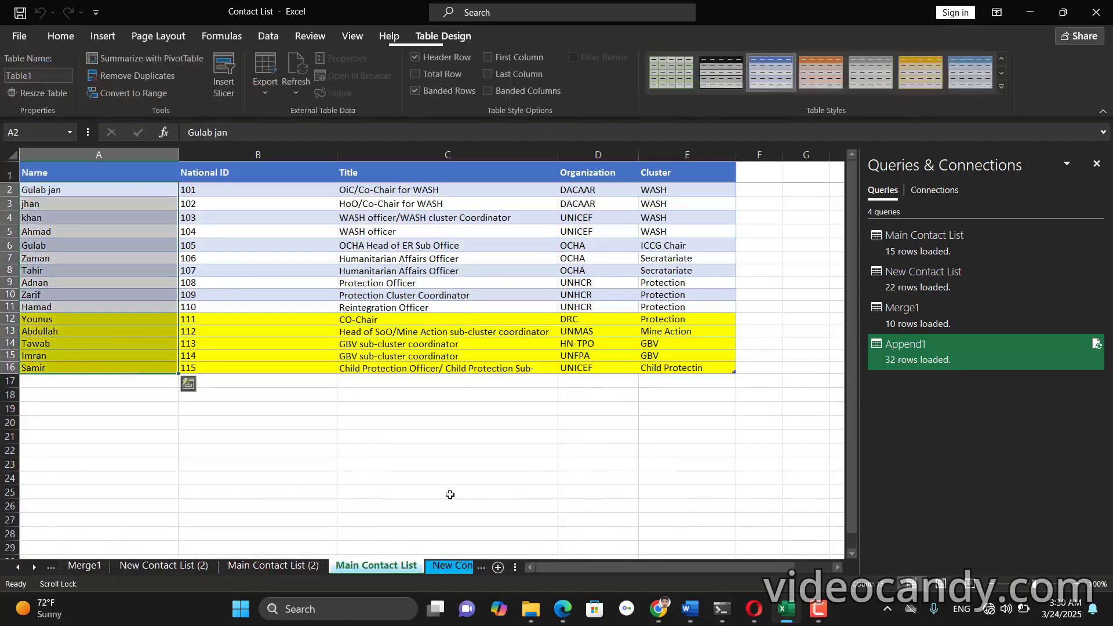
{"action": "left_click", "coordinate": [455, 565]}
{"action": "left_click_drag", "start_coordinate": [145, 192], "coordinate": [151, 481]}
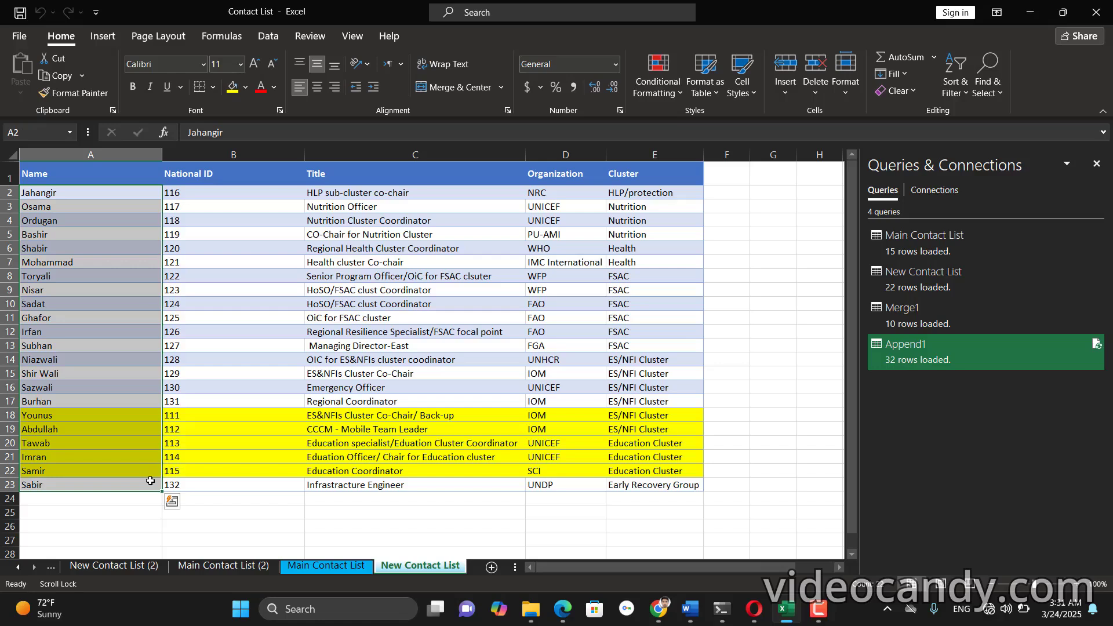
{"action": "left_click_drag", "start_coordinate": [87, 414], "coordinate": [119, 471]}
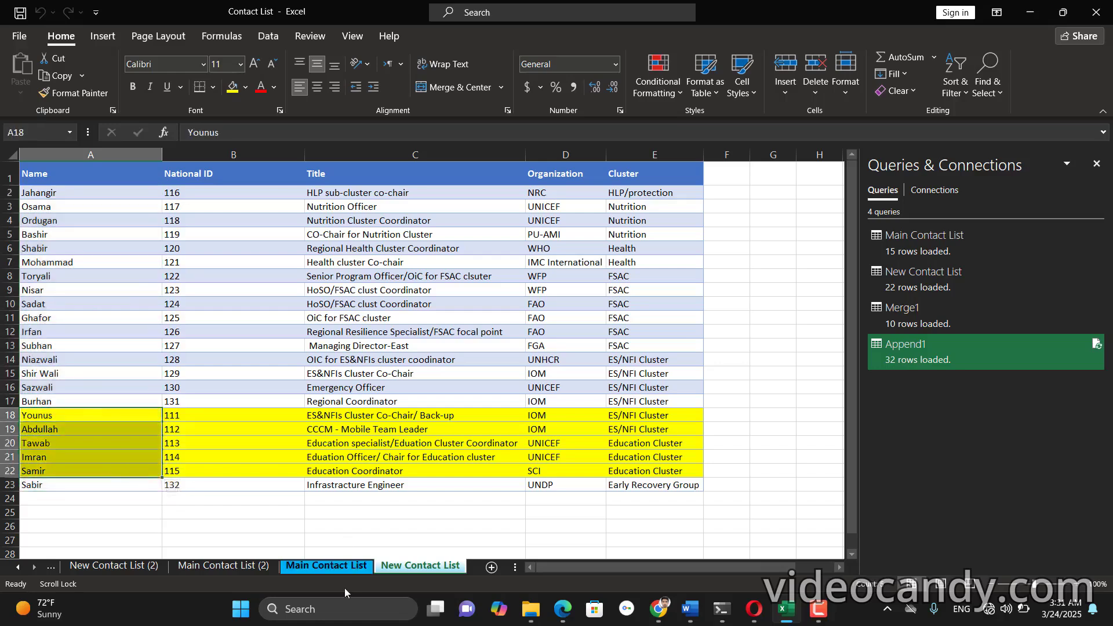
{"action": "left_click", "coordinate": [336, 567]}
{"action": "left_click_drag", "start_coordinate": [134, 321], "coordinate": [143, 370]}
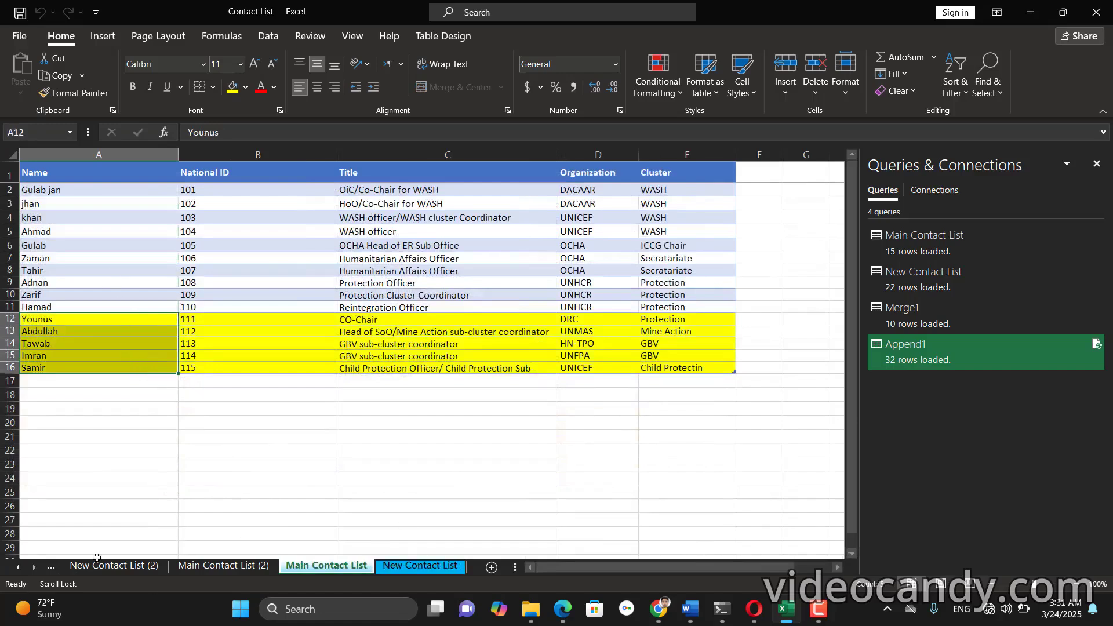
{"action": "left_click", "coordinate": [19, 567]}
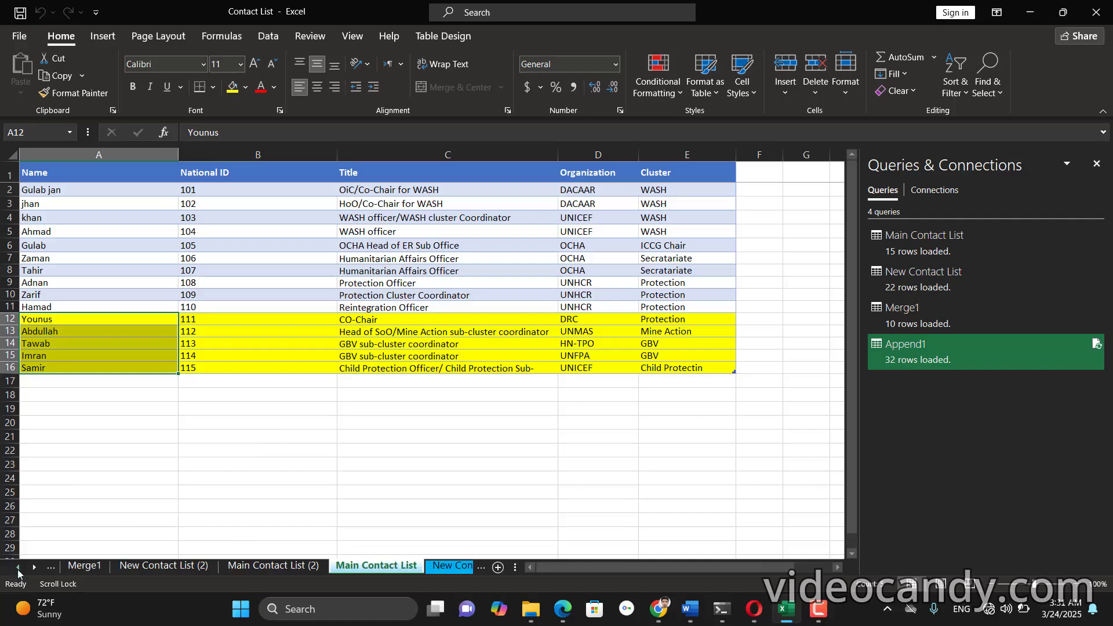
{"action": "left_click", "coordinate": [18, 567]}
{"action": "left_click", "coordinate": [94, 570]}
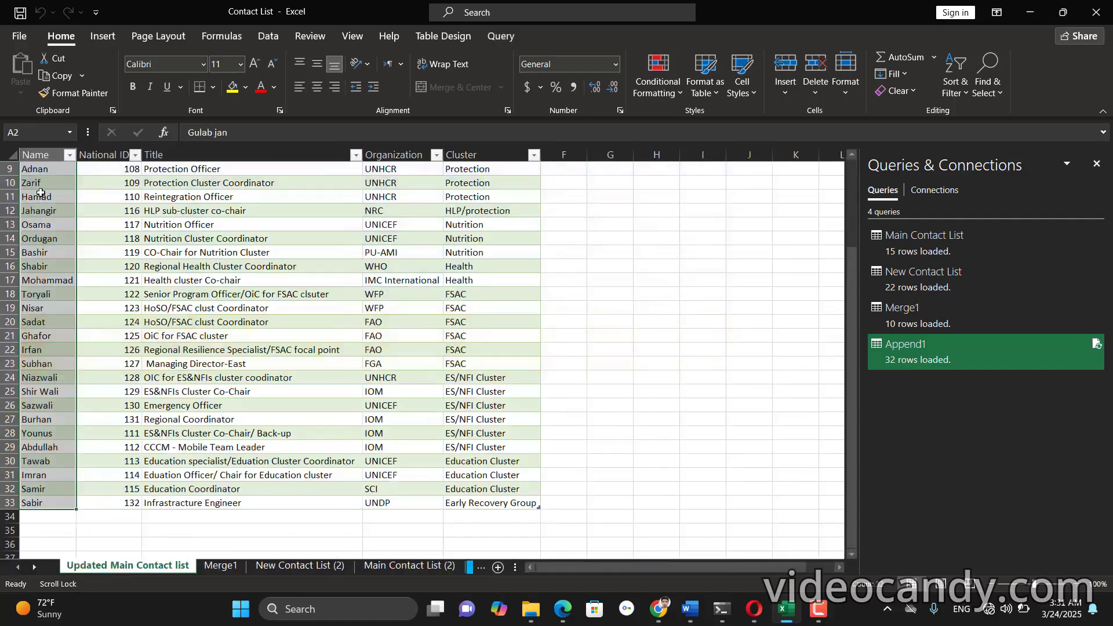